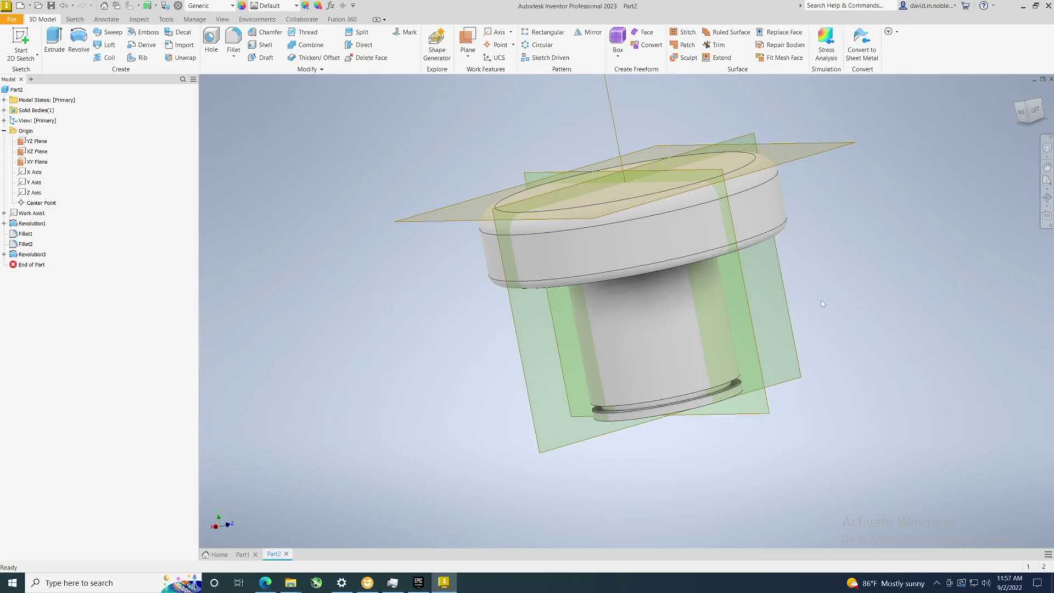
Step: Create a new empty part document
click(12, 20)
mouse_move(44, 69)
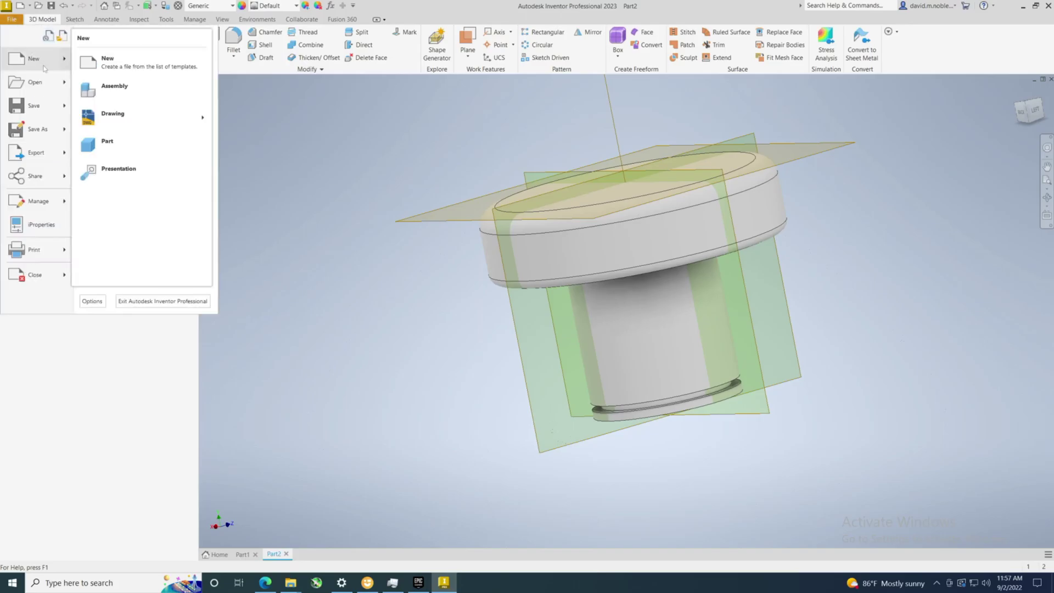
click(150, 146)
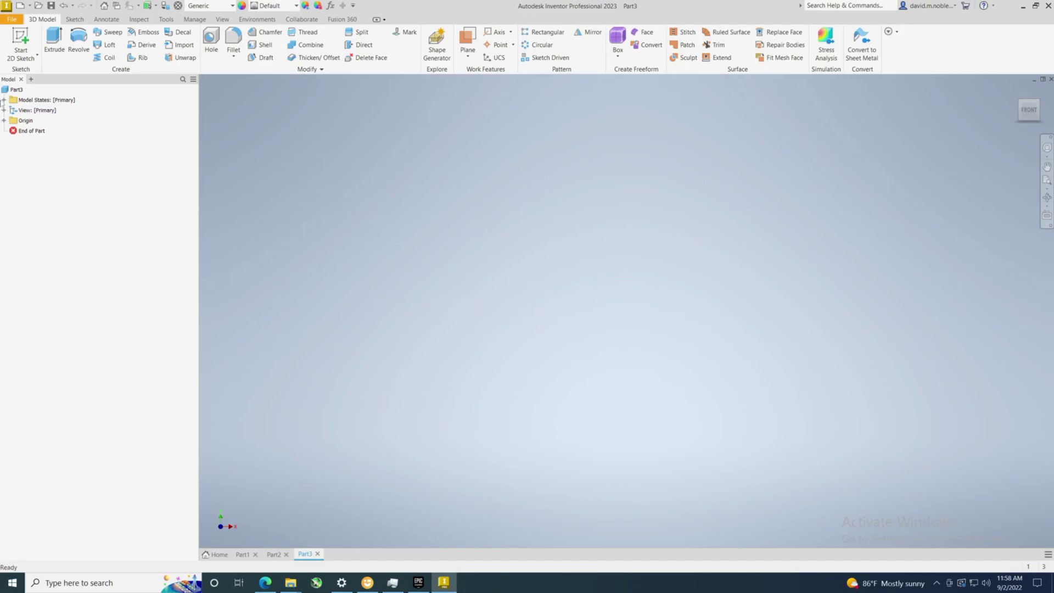
Step: Make the YZ, XY and XZ origin planes visible
click(5, 120)
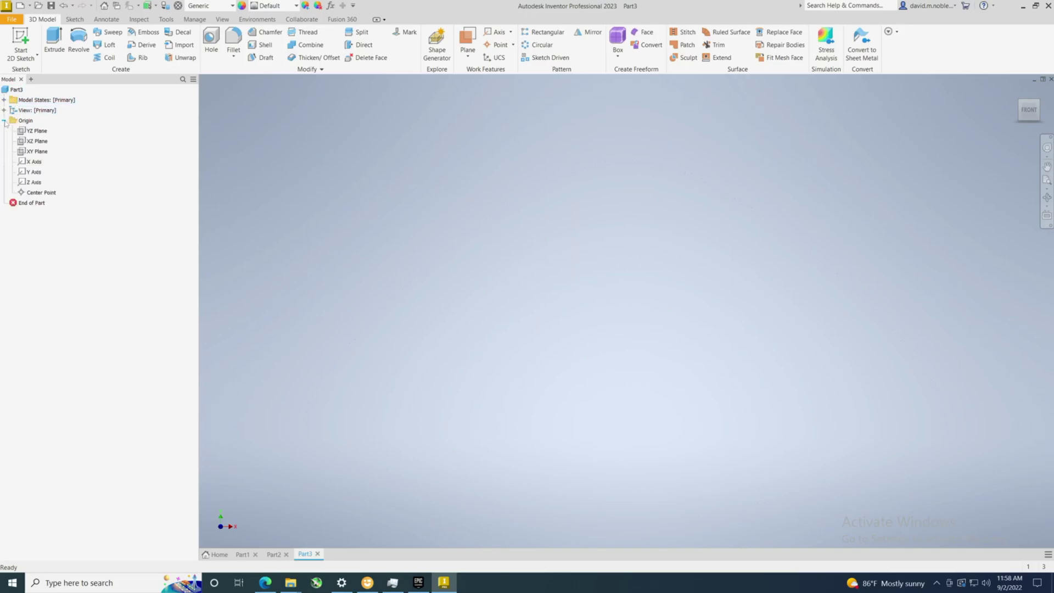
click(34, 131)
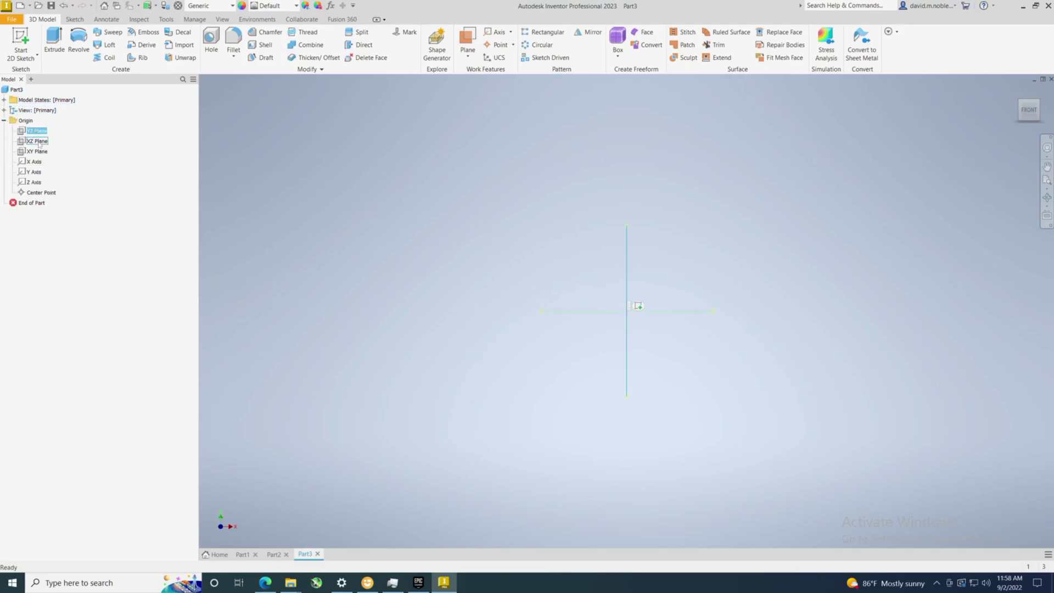
ctrl+click(38, 152)
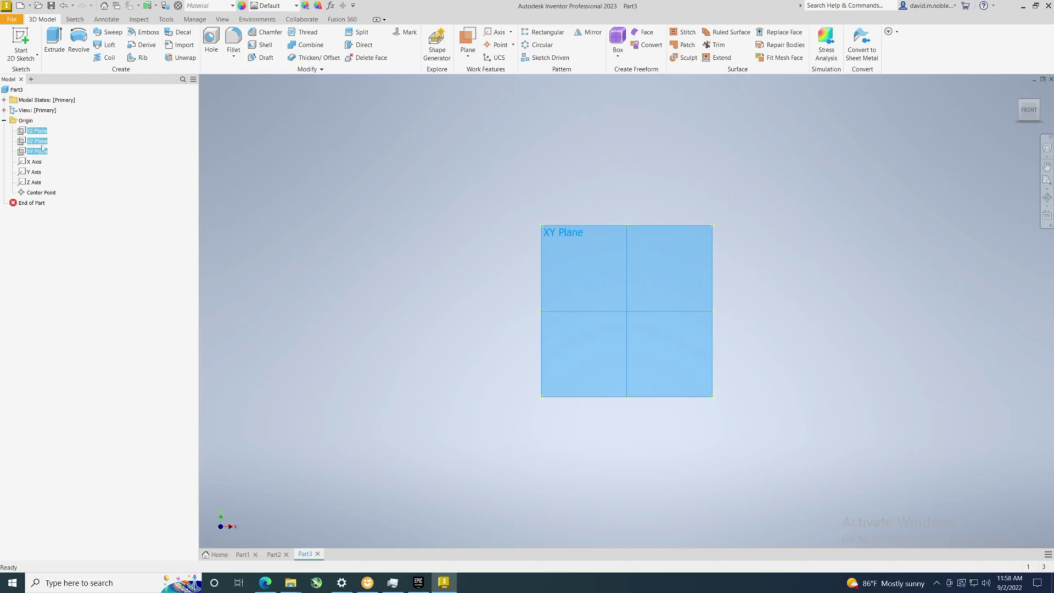
ctrl+click(40, 142)
right_click(37, 144)
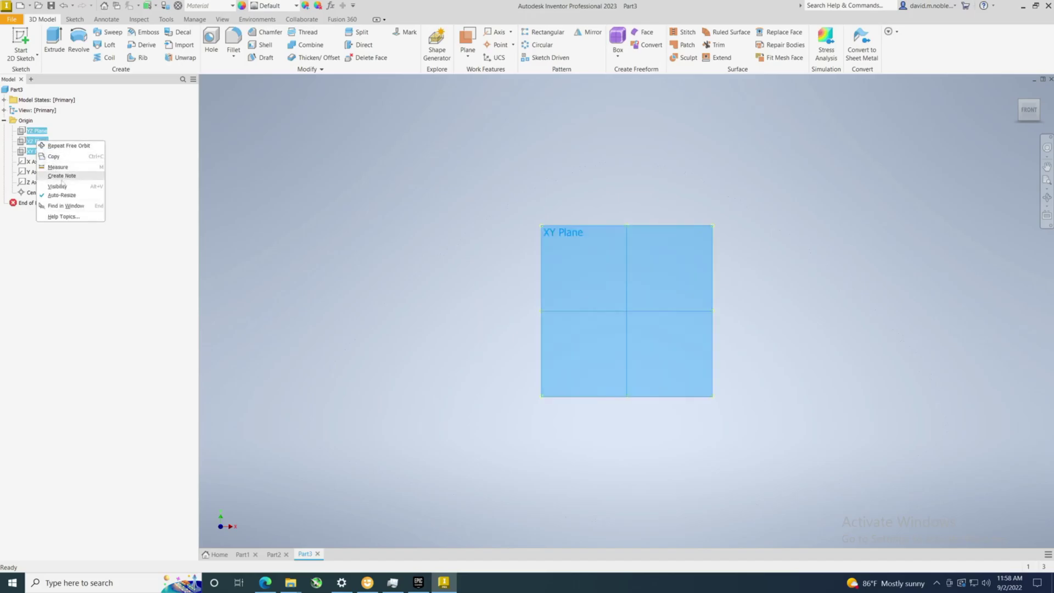
click(61, 186)
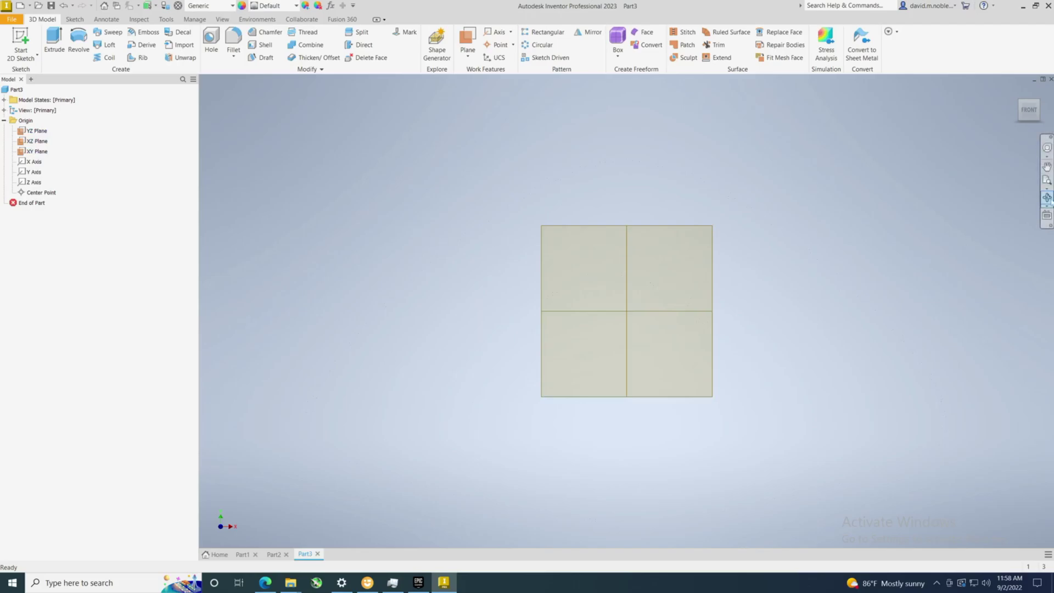
Step: Free-orbit the view so the three origin planes appear in 3-D
click(1047, 198)
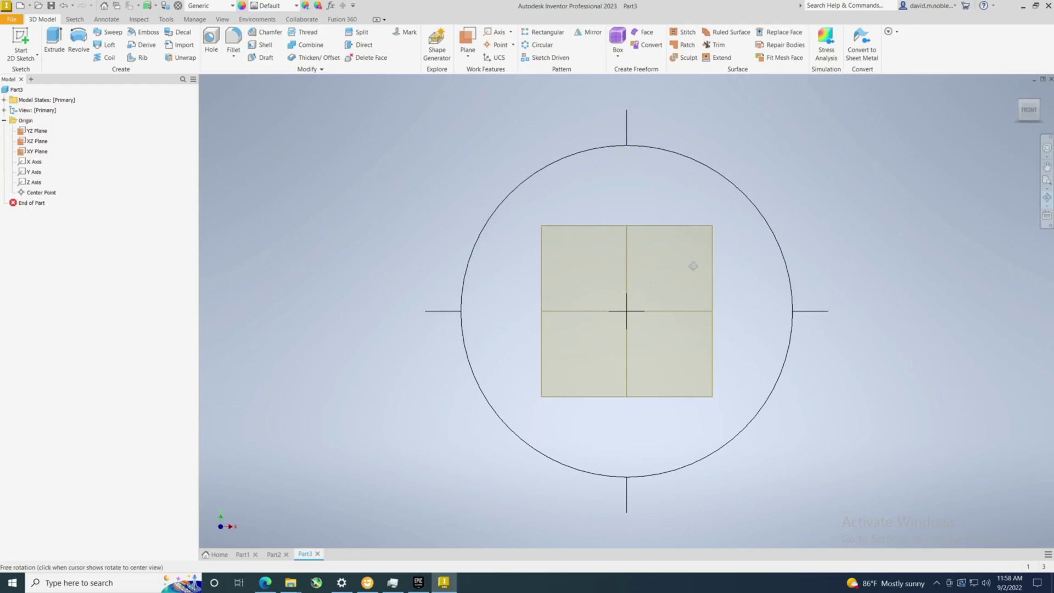
drag(693, 266, 653, 295)
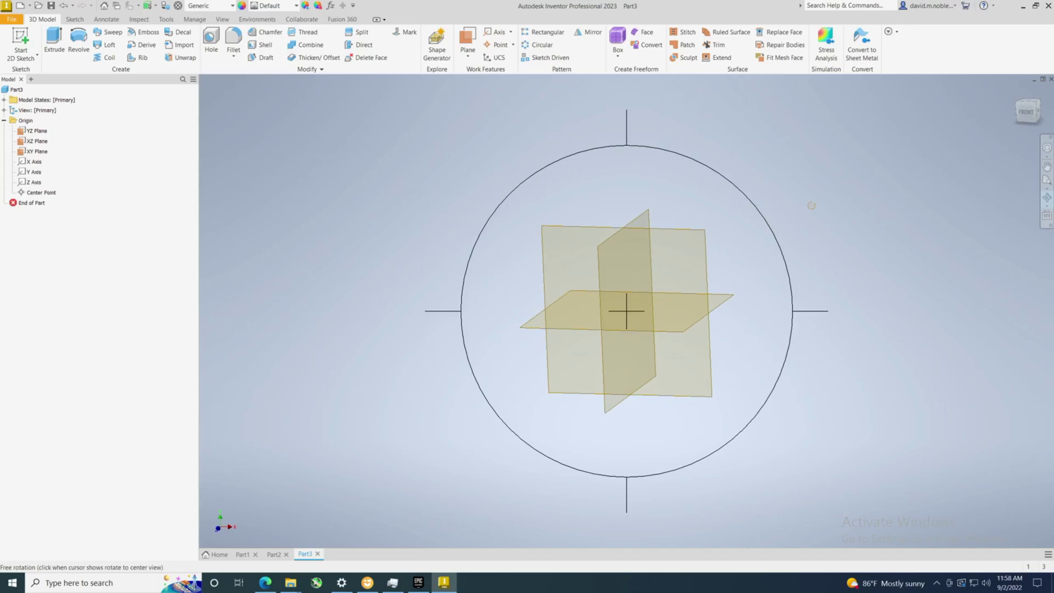
right_click(812, 205)
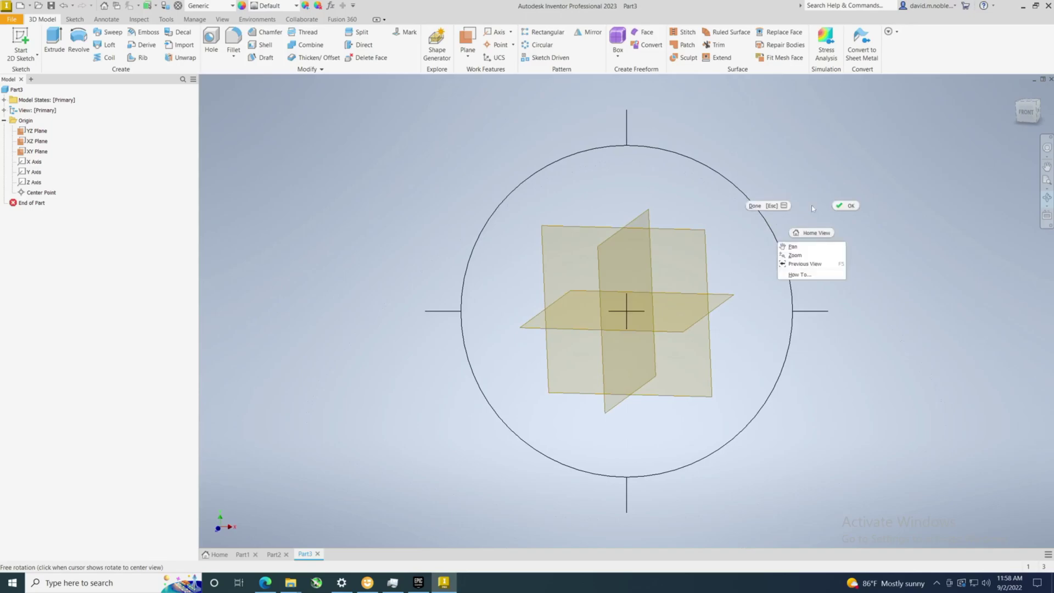
click(851, 208)
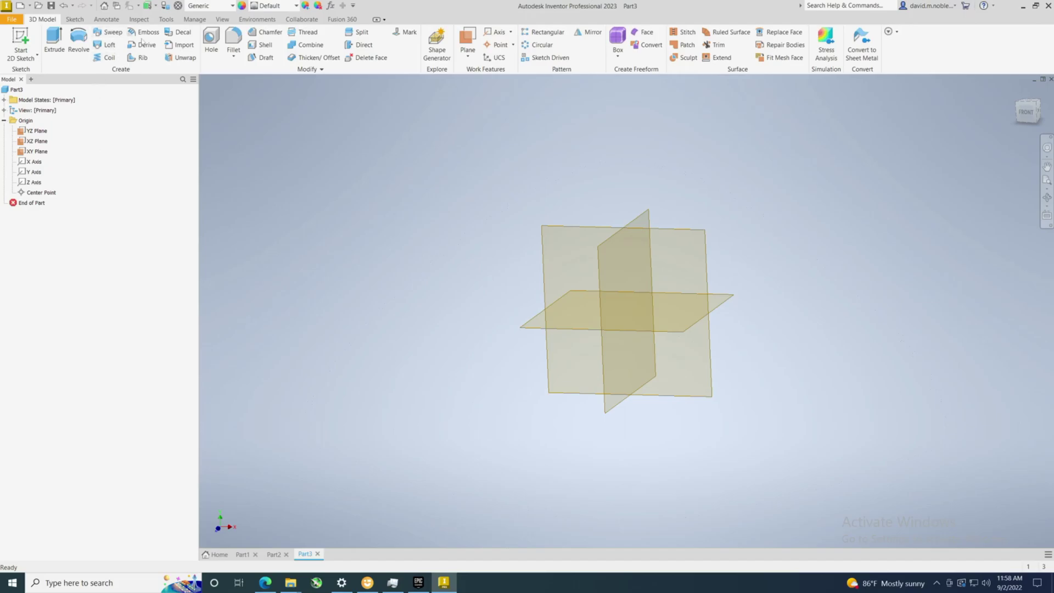
Step: Create Work Axis1 where the XY and YZ planes intersect
click(510, 33)
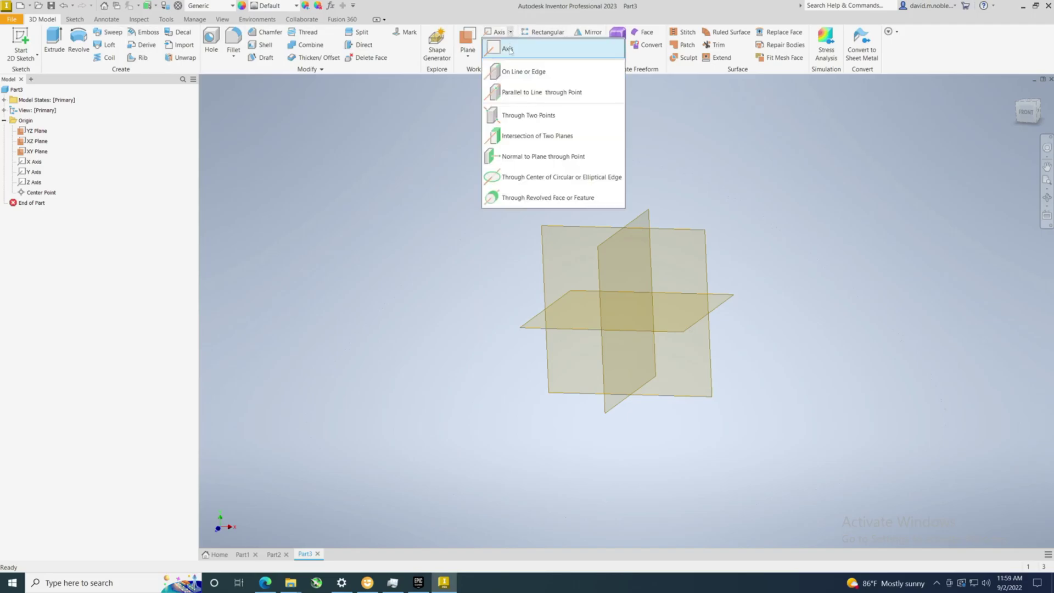
click(519, 138)
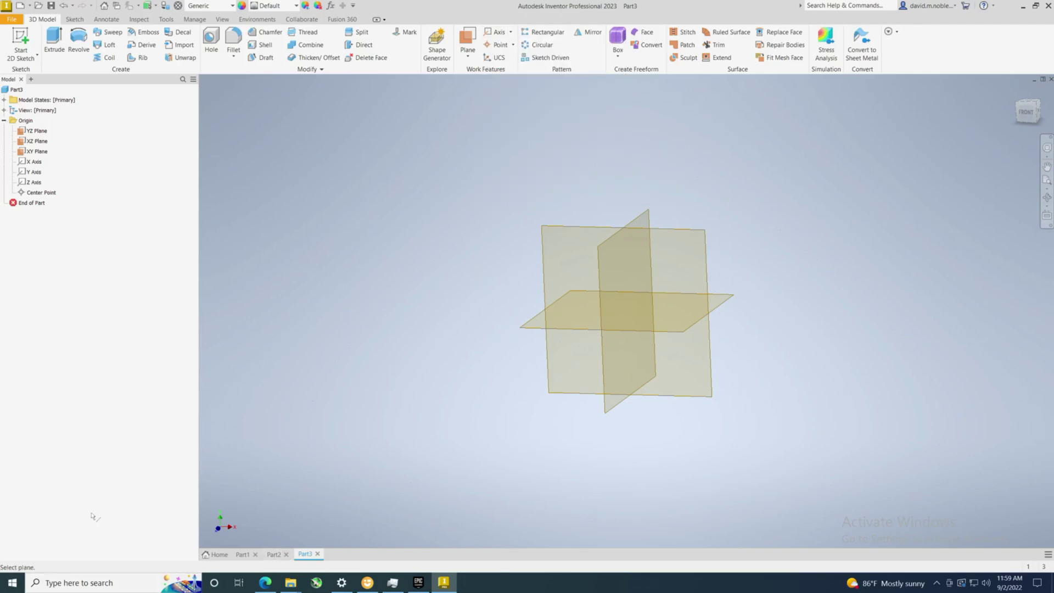
click(688, 244)
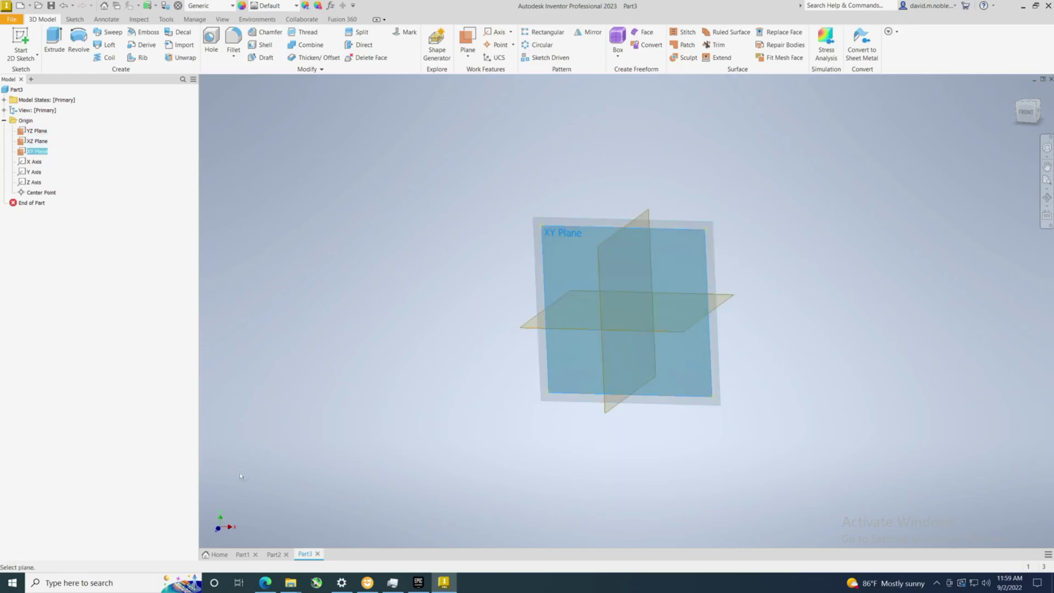
click(605, 245)
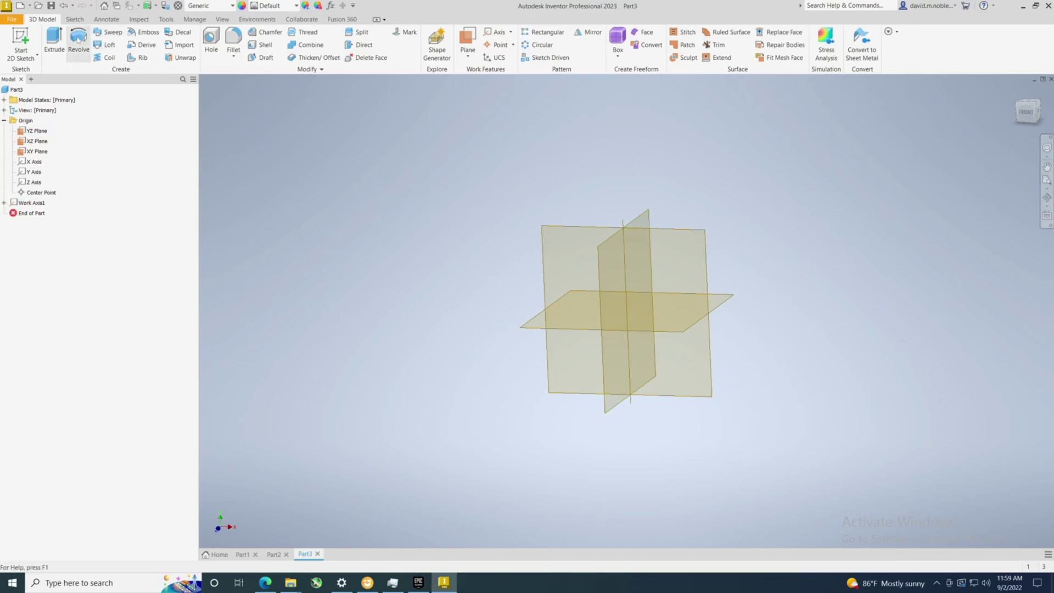
key(s)
Step: On the XY plane, draw a closed six-line stepped profile starting at the origin
click(687, 395)
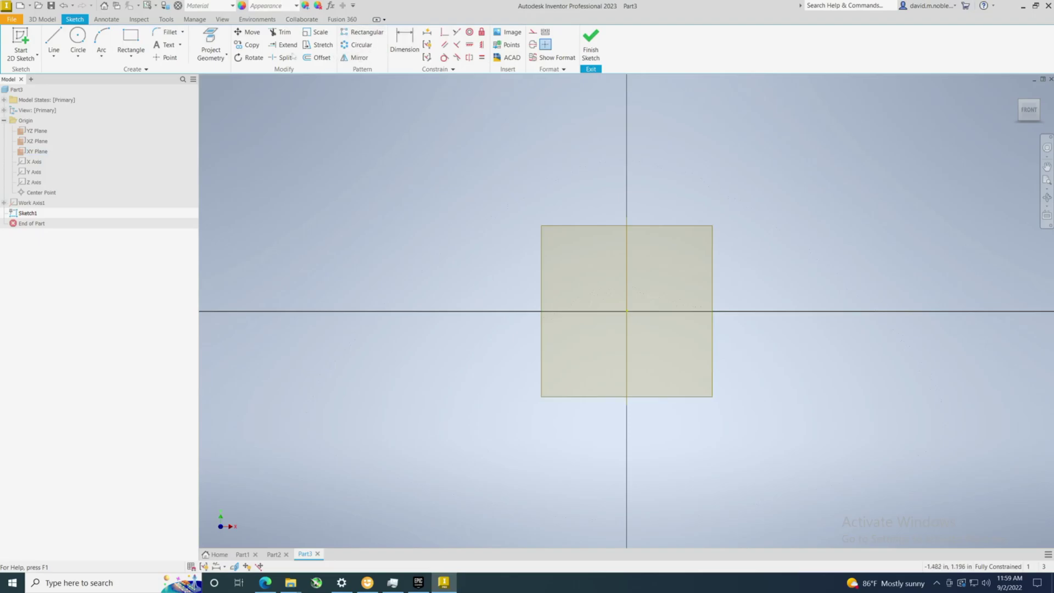
click(53, 56)
click(64, 70)
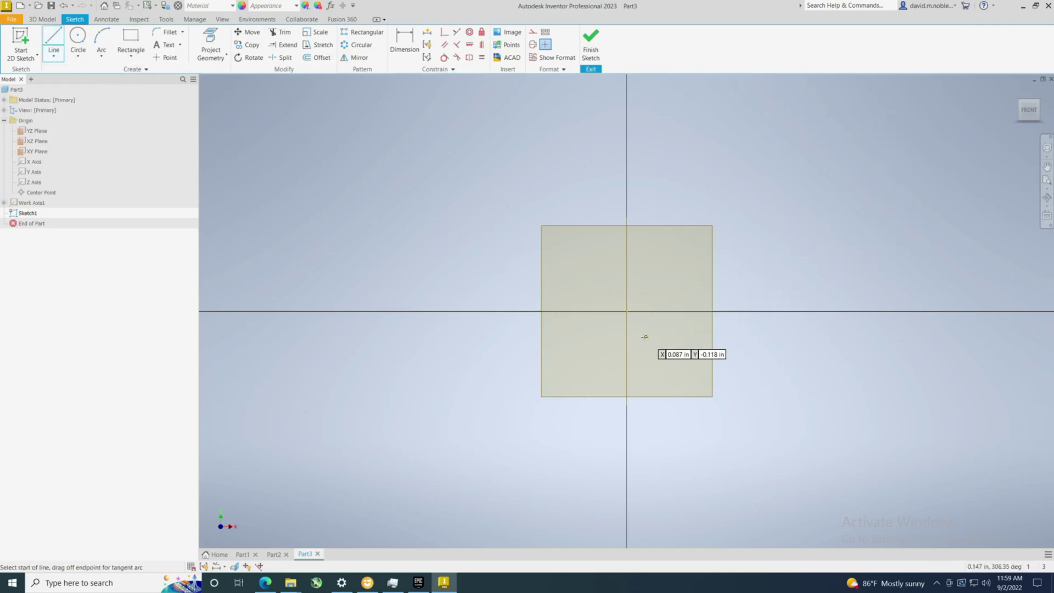
click(627, 311)
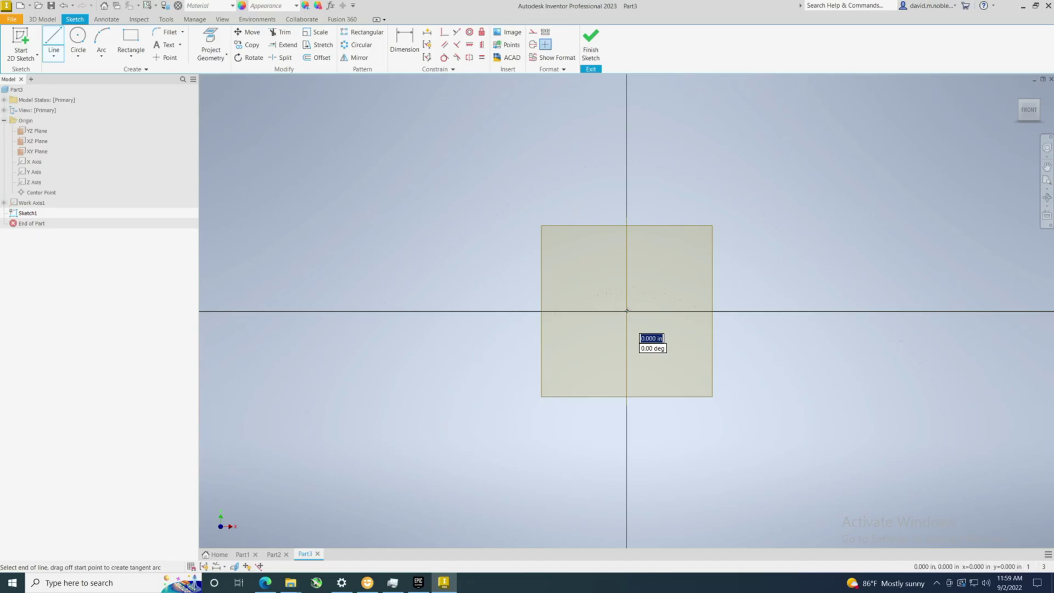
click(767, 312)
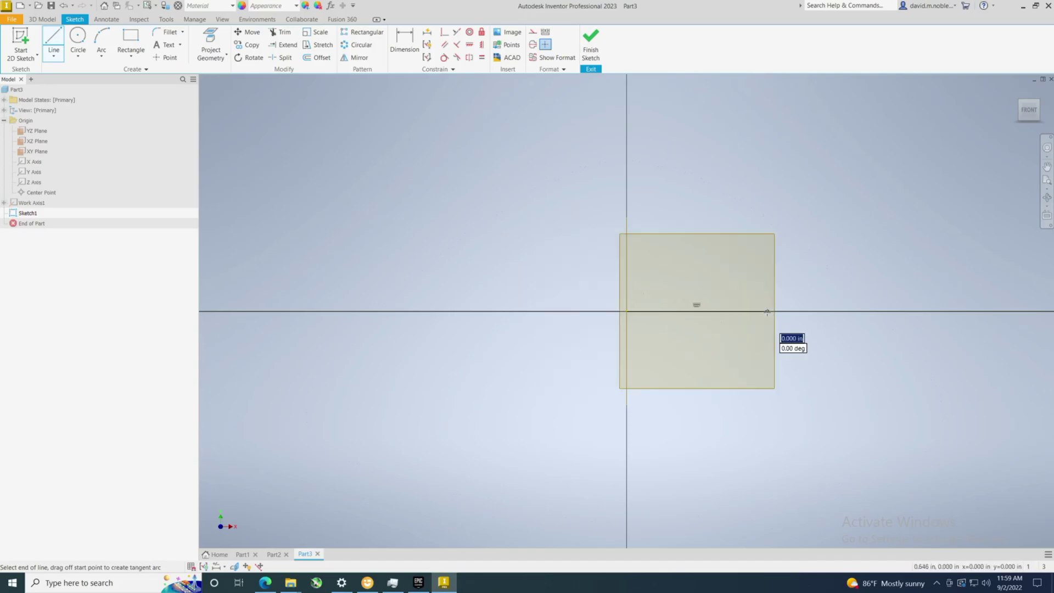
click(768, 406)
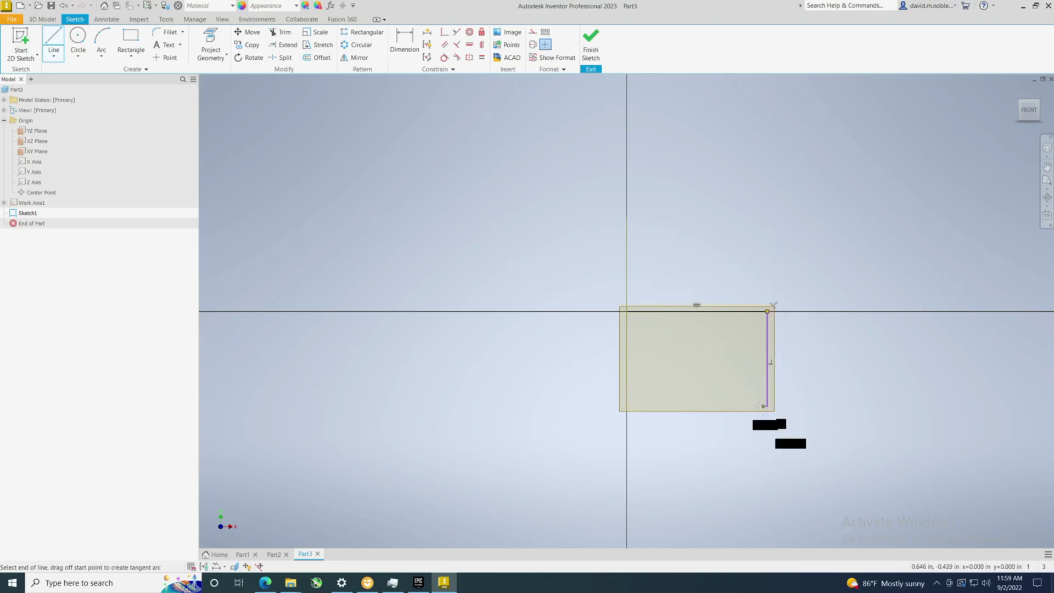
click(683, 407)
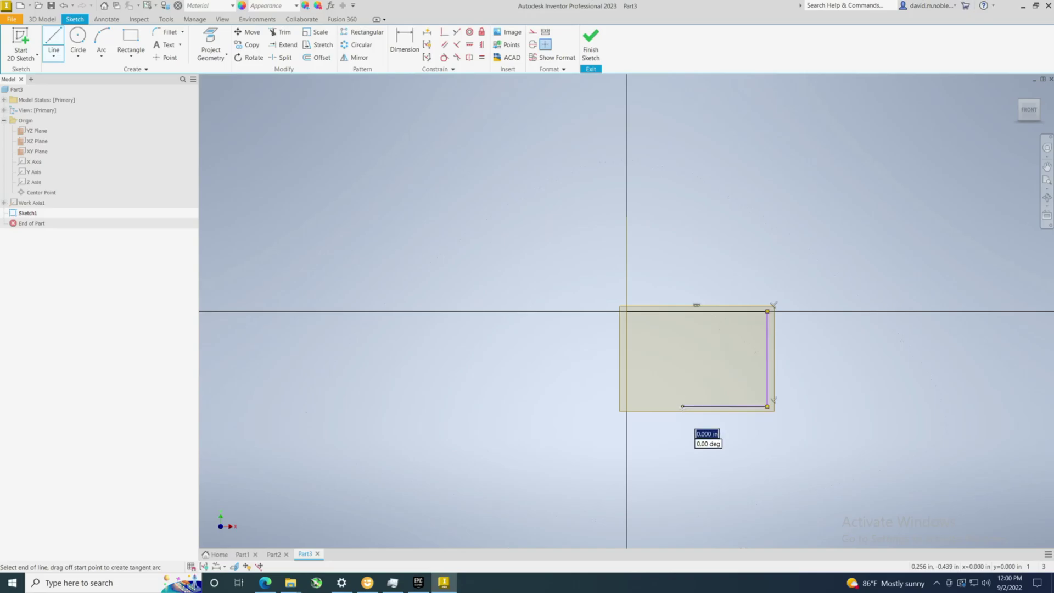
click(683, 488)
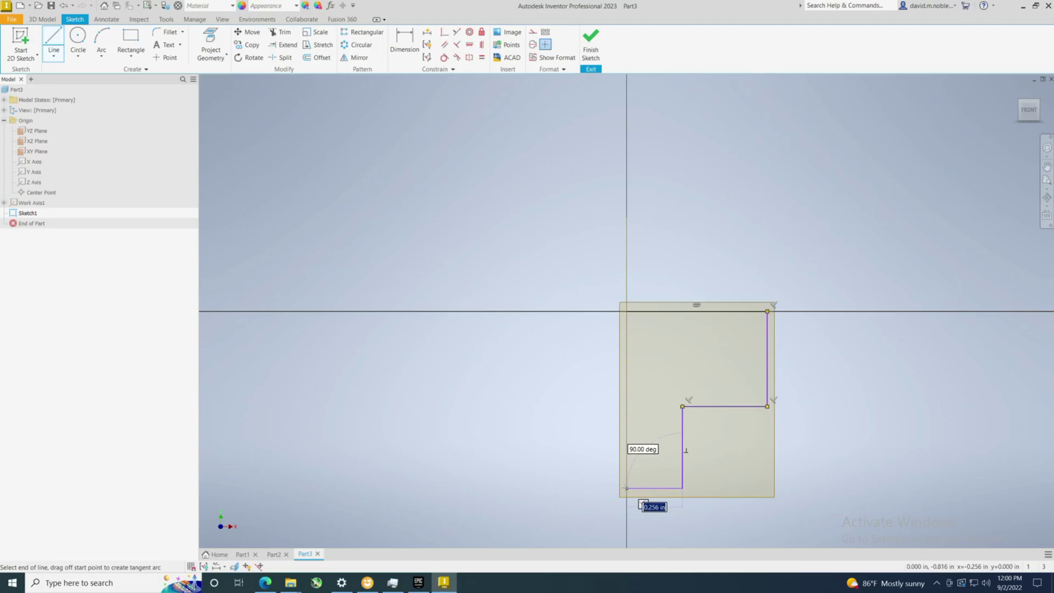
click(627, 488)
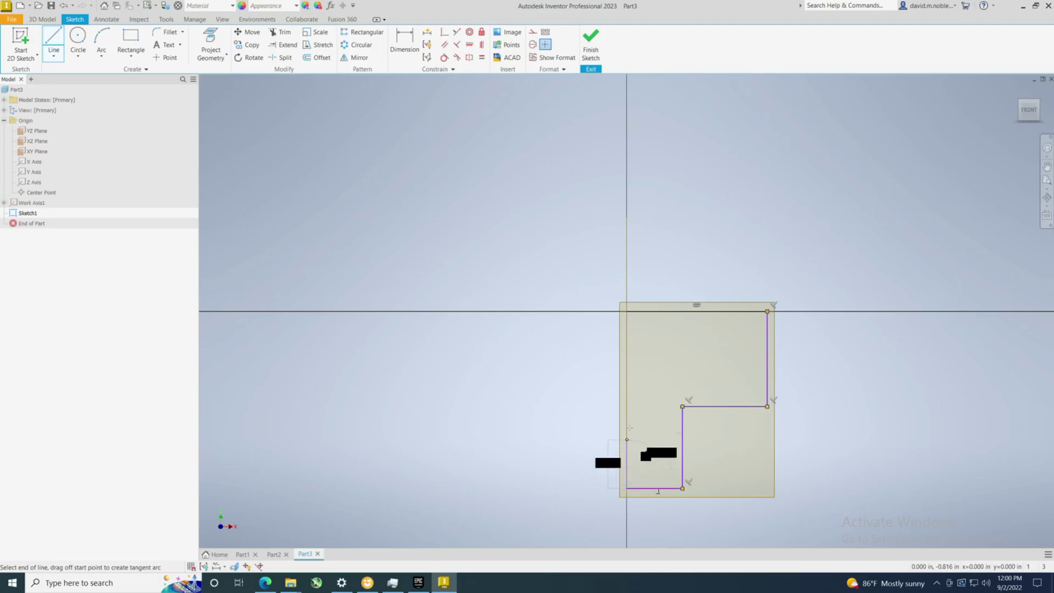
click(627, 311)
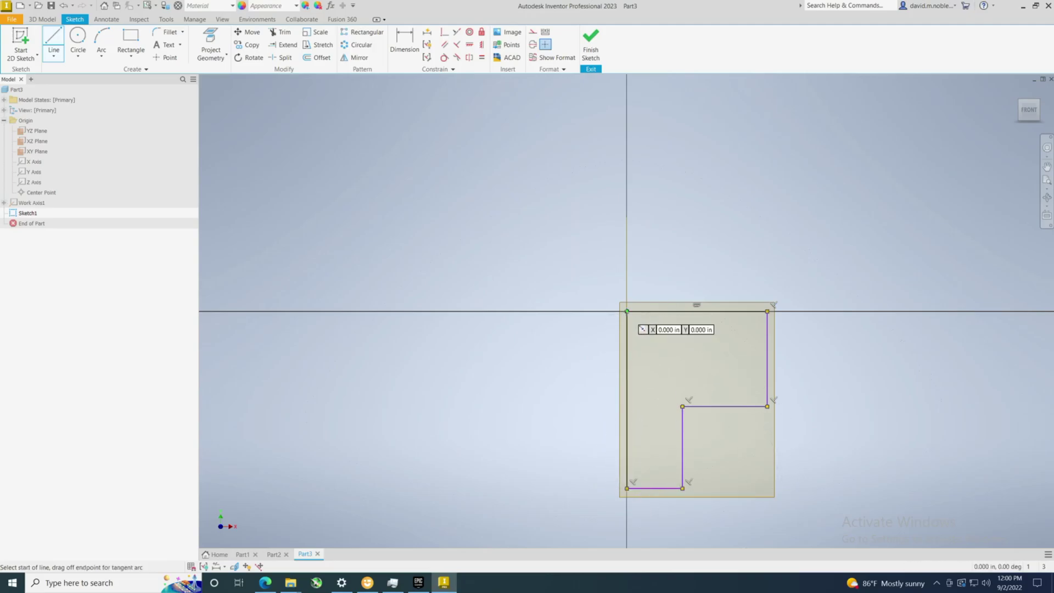
right_click(848, 215)
click(877, 216)
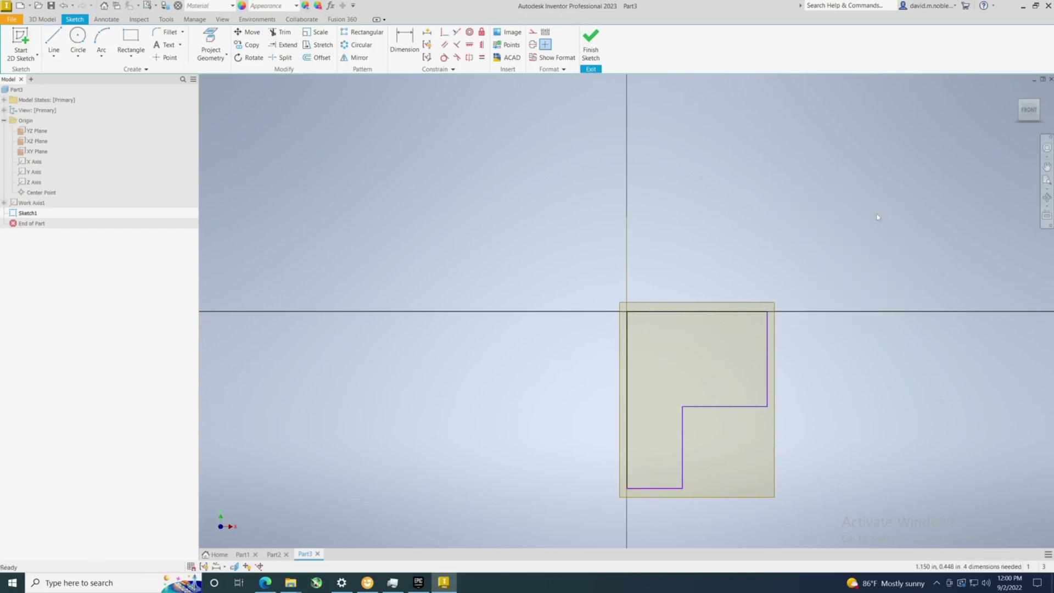
Step: Dimension the profile's top width to .5 and its left height to 1
click(410, 43)
click(707, 311)
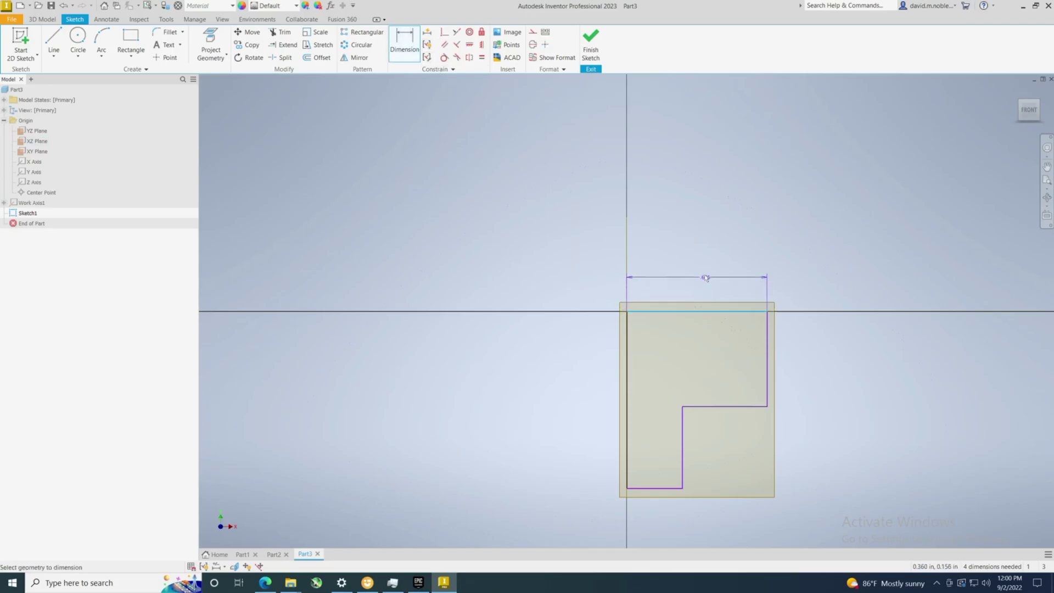
click(706, 261)
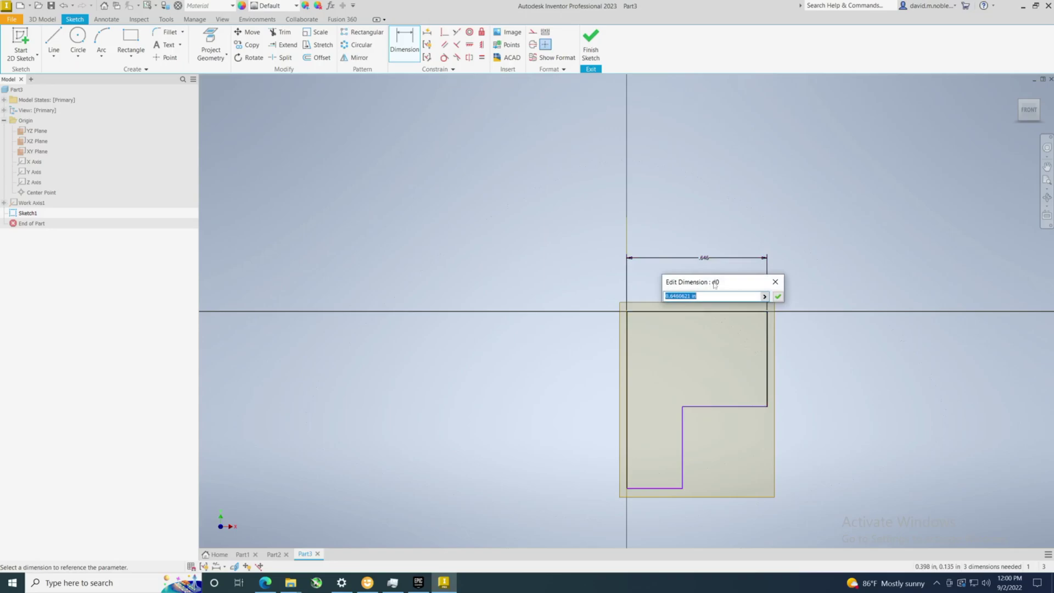
text(.5)
key(Return)
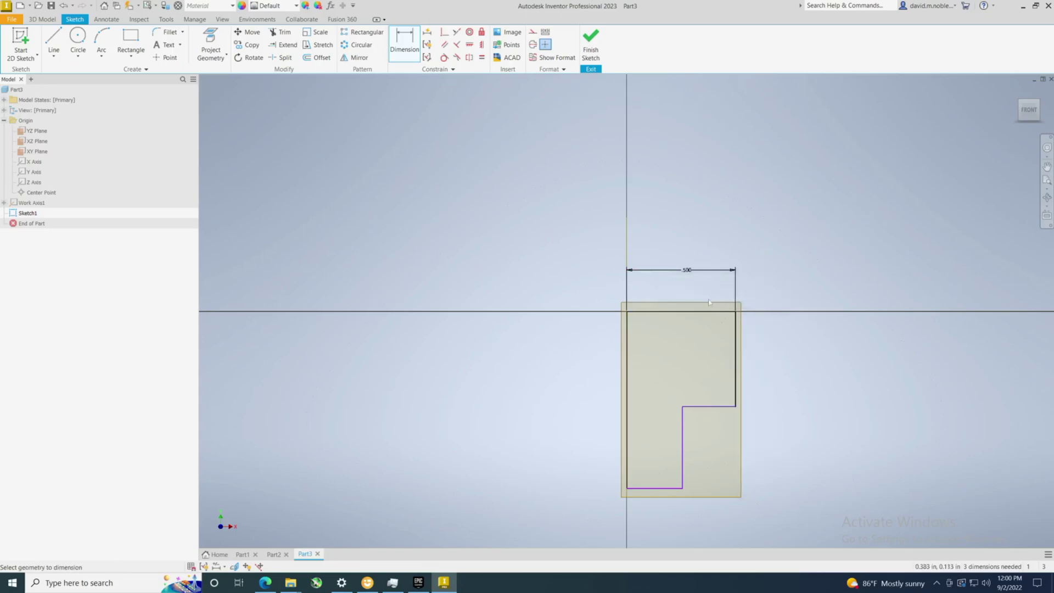
click(623, 441)
click(575, 428)
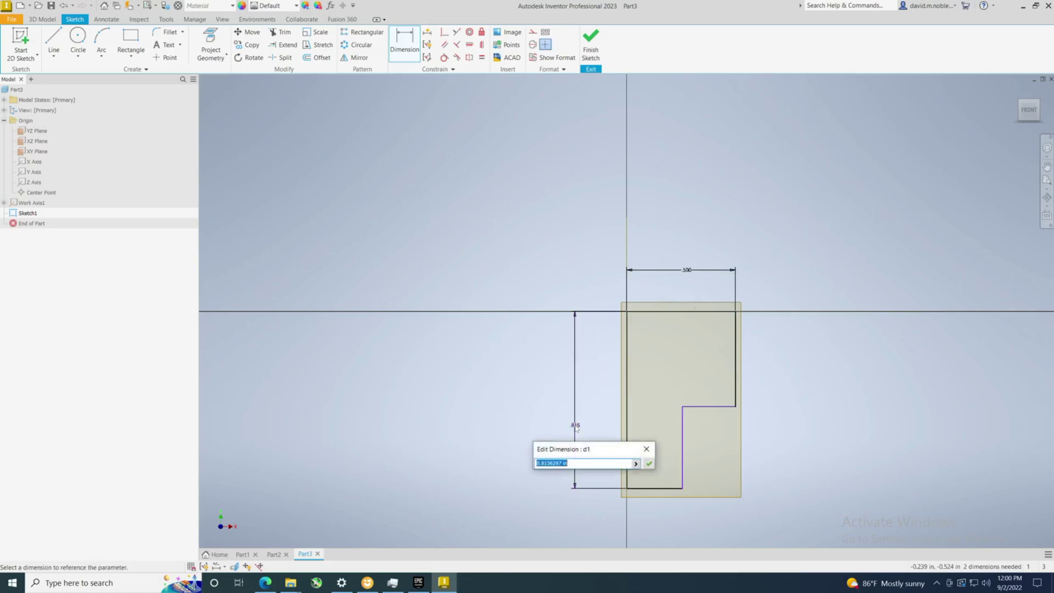
text(1)
key(Return)
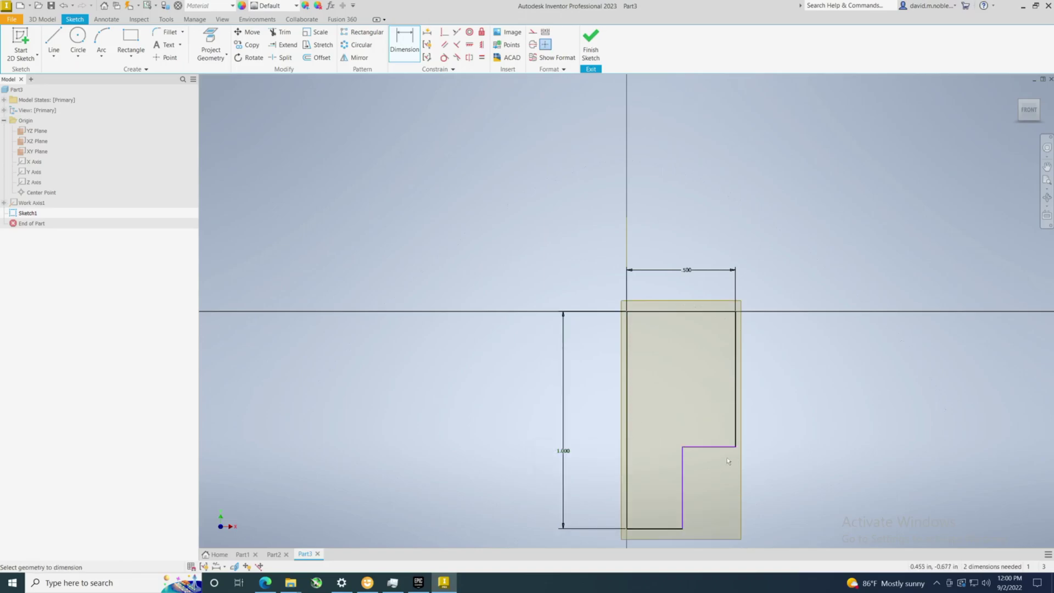
Step: Dimension the inner vertical step edge to .750
click(683, 478)
click(684, 491)
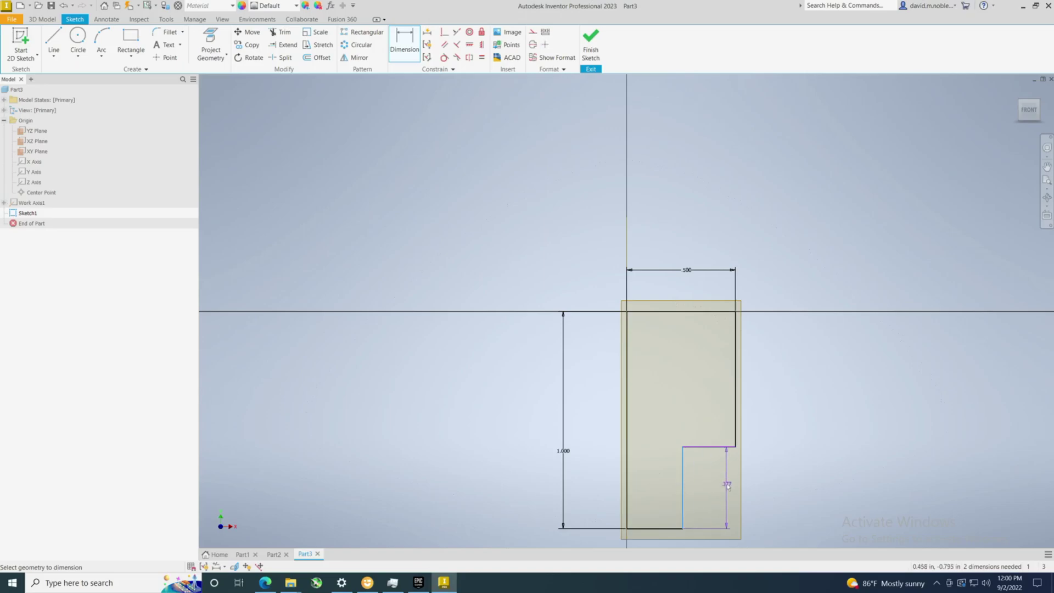
click(727, 486)
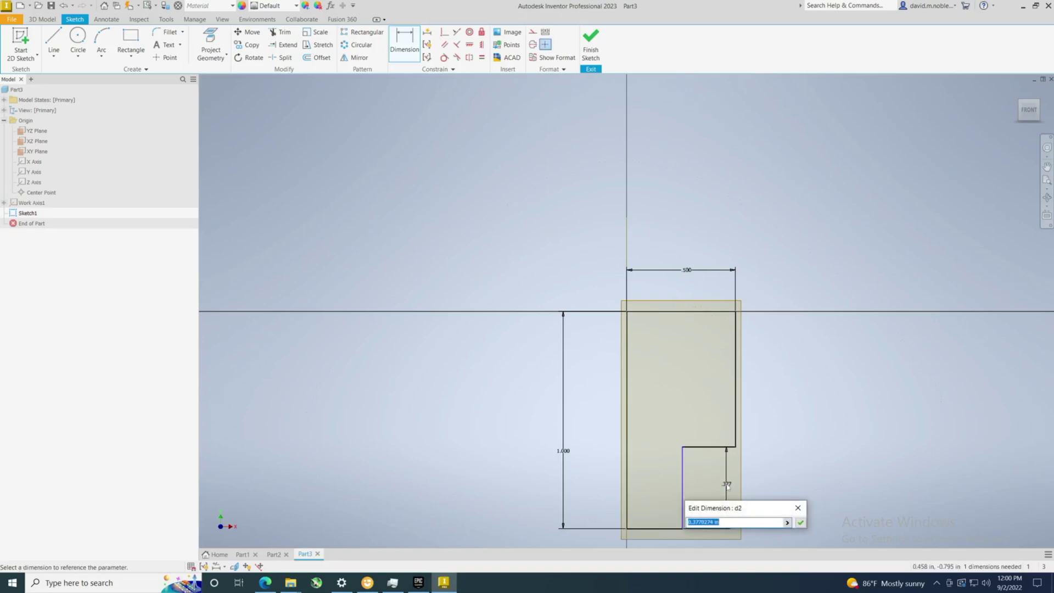
key(BackSpace)
text(.75)
key(Return)
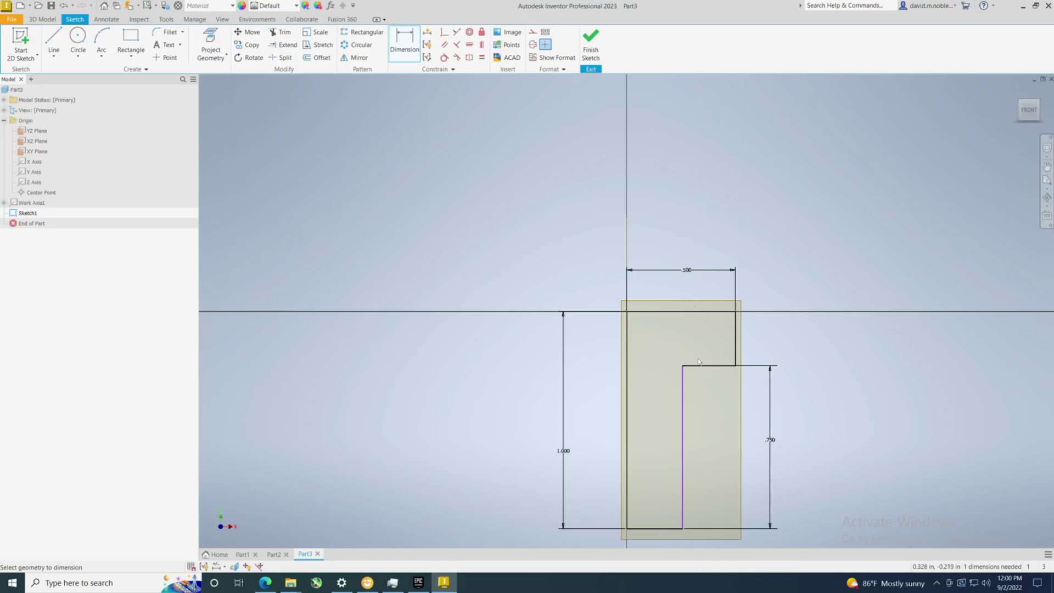
scroll(698, 362, down, 2)
scroll(701, 375, up, 5)
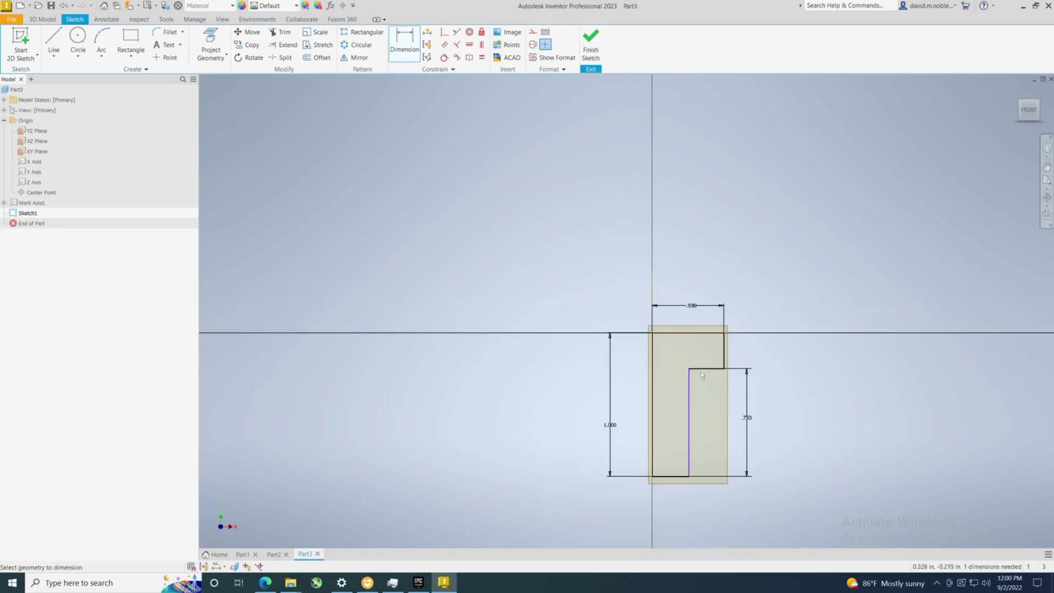
scroll(712, 452, down, 4)
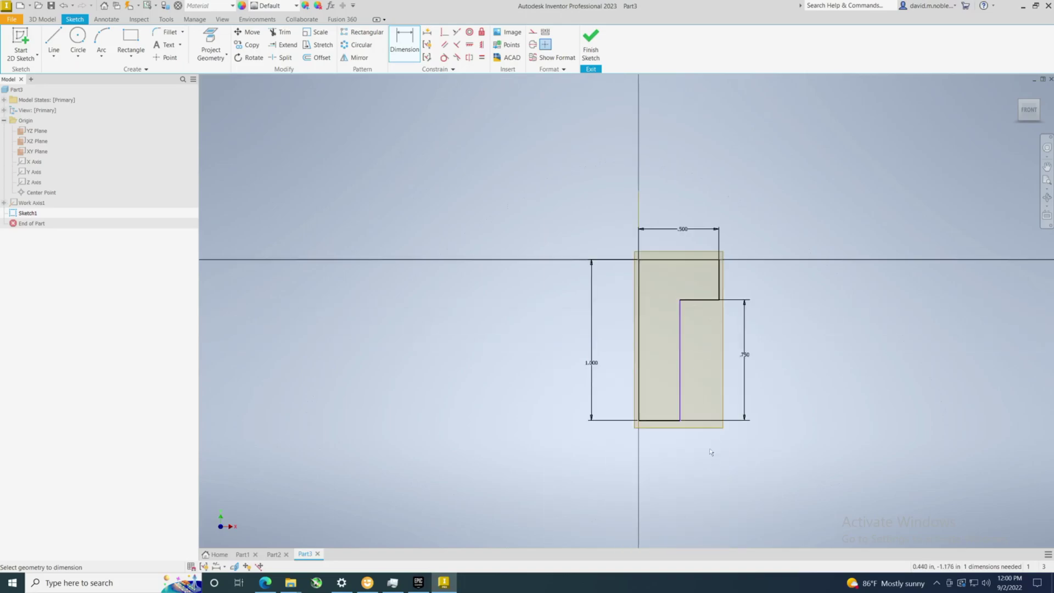
Step: Set the bottom edge width to .250 and finish the sketch
click(664, 421)
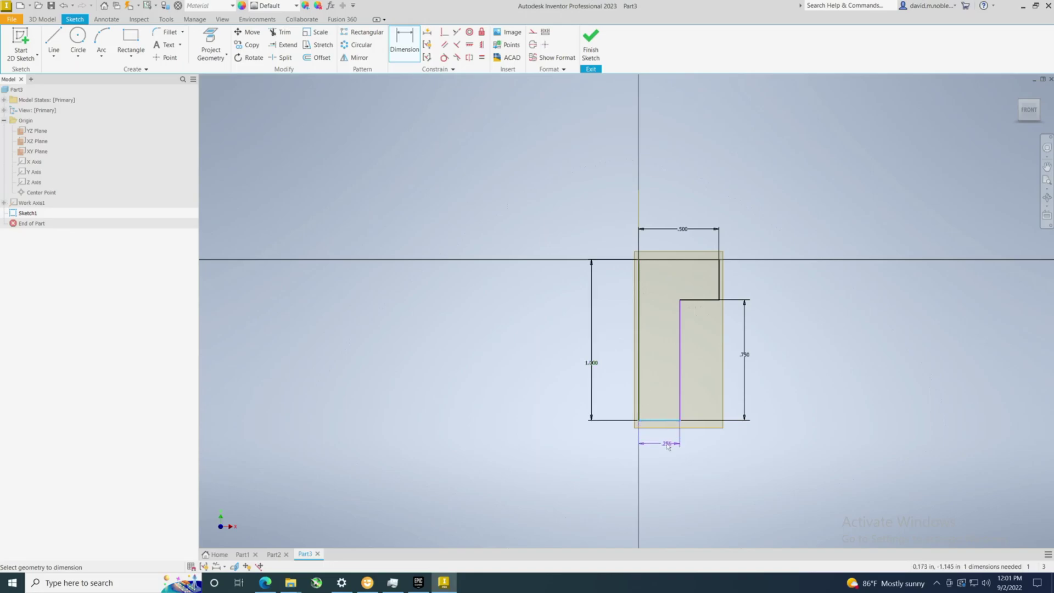
click(664, 453)
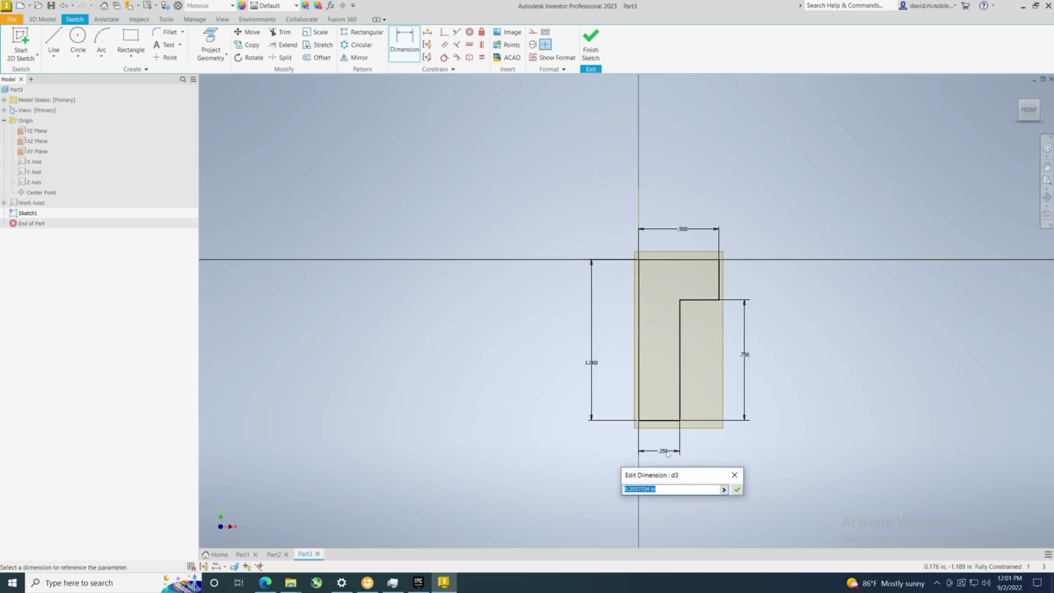
text(.25)
key(Return)
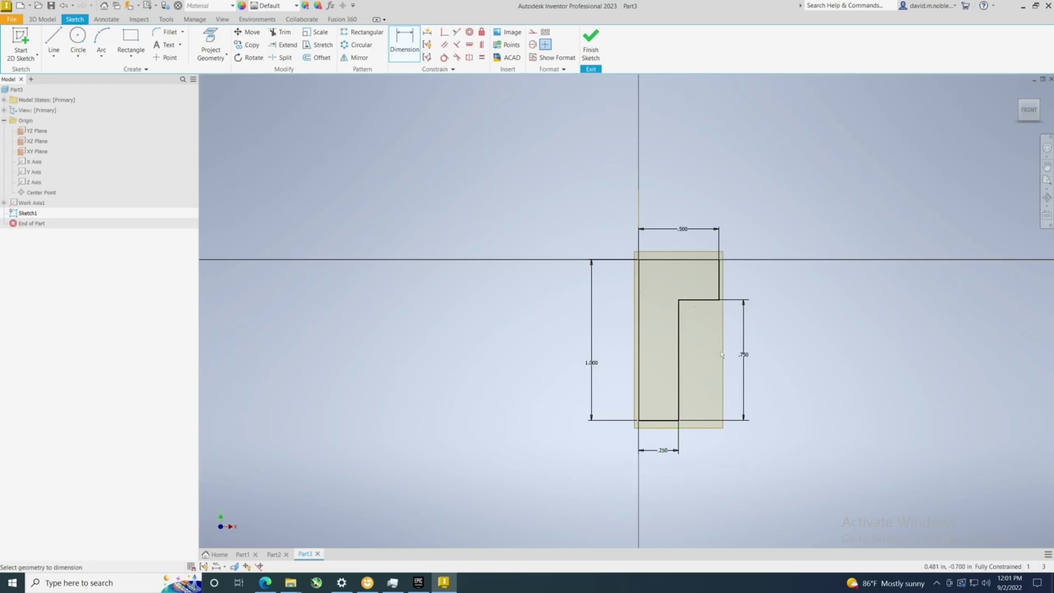
click(588, 50)
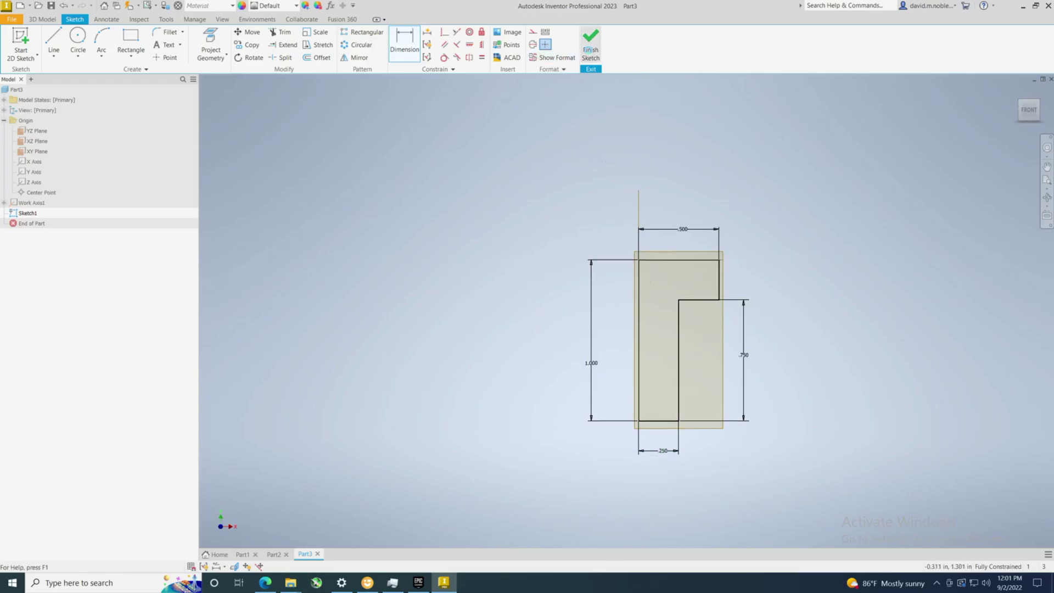
Step: Revolve the profile around Work Axis1
key(r)
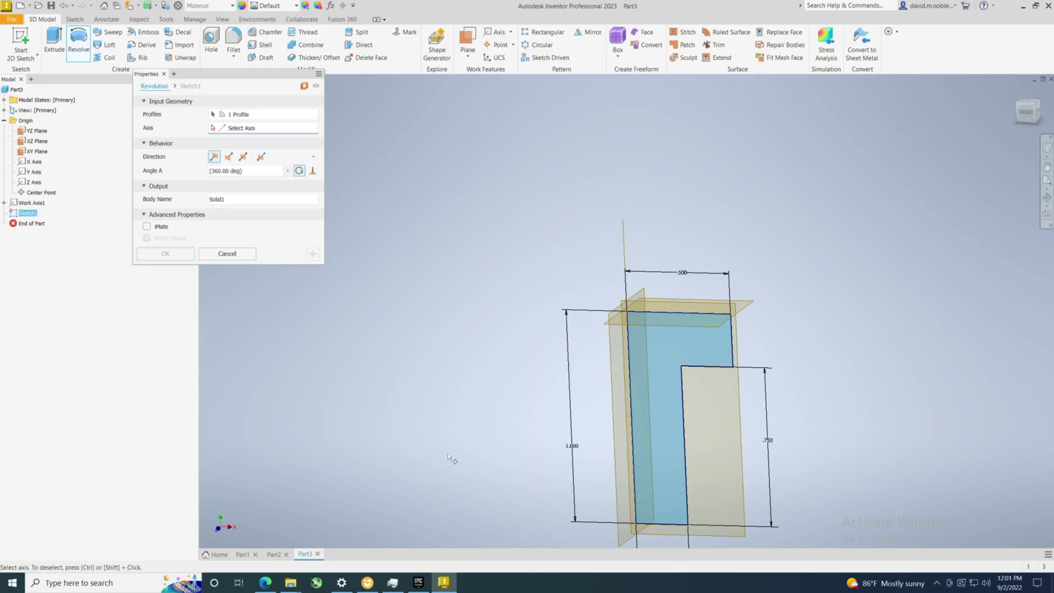
click(627, 246)
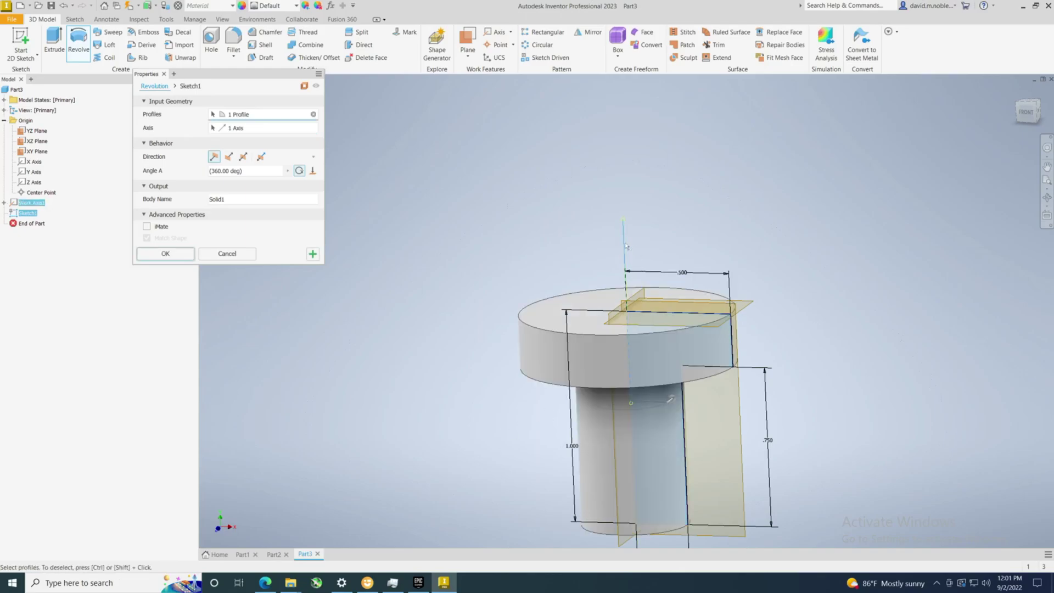
click(258, 172)
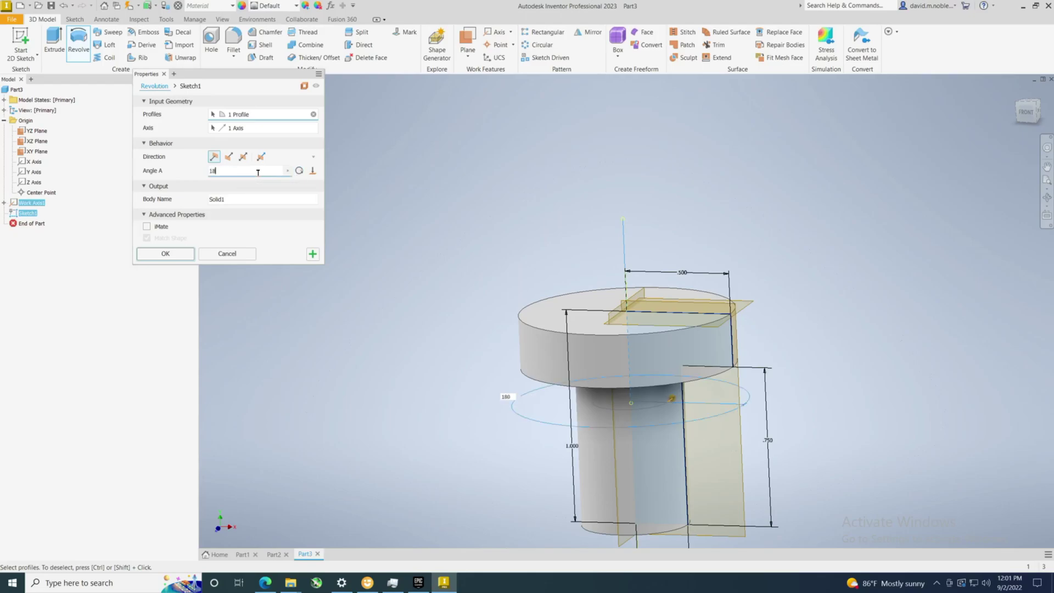
key(Return)
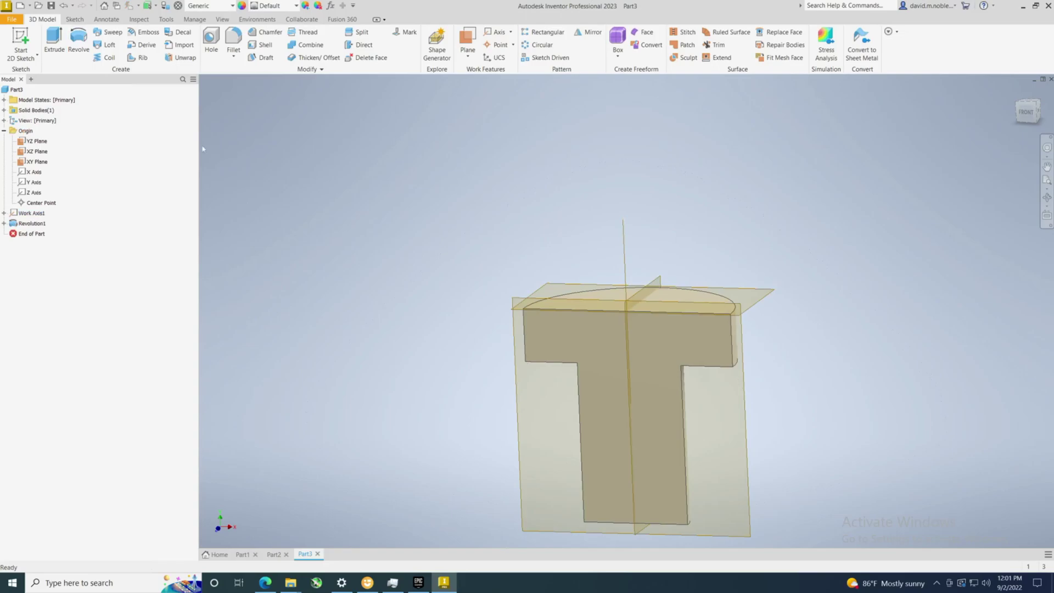
Step: Change the revolve angle from 180 to a full 360 degrees
double_click(30, 224)
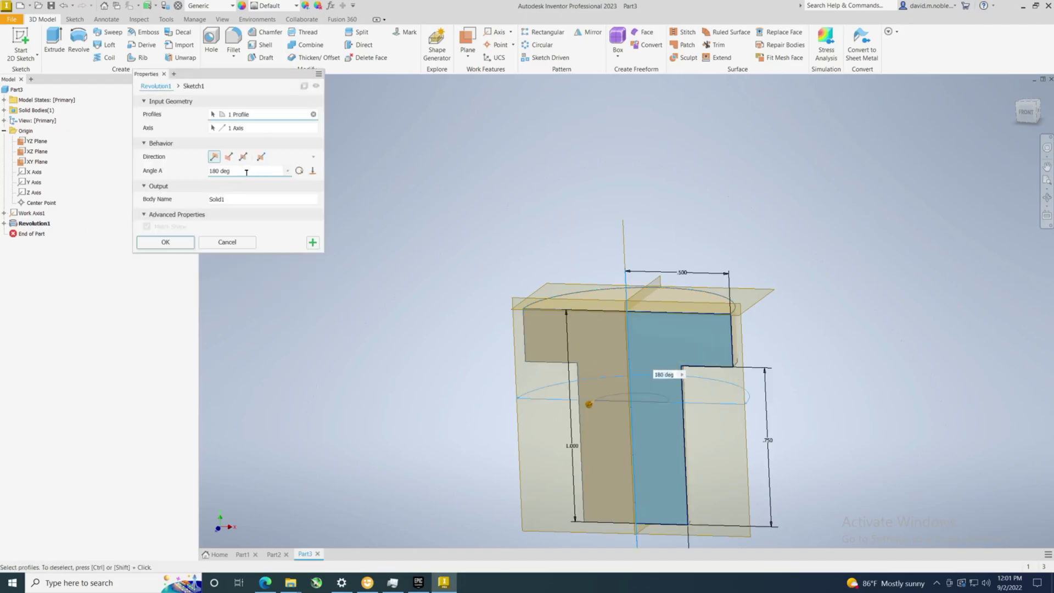
click(246, 172)
text(360)
key(Return)
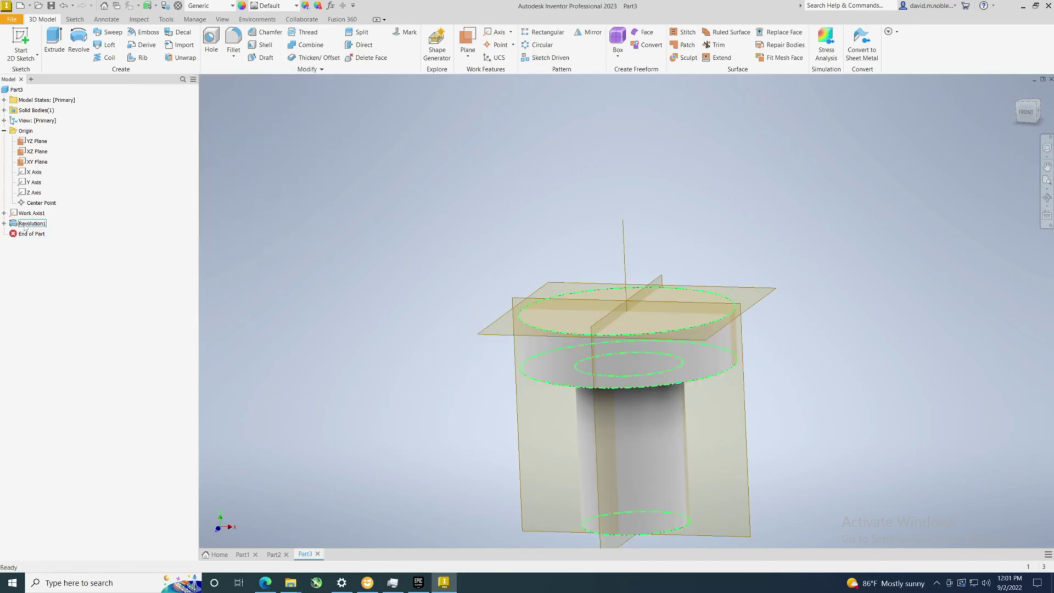
Step: Rename the revolve's body from Solid1 to Revolved1
double_click(27, 224)
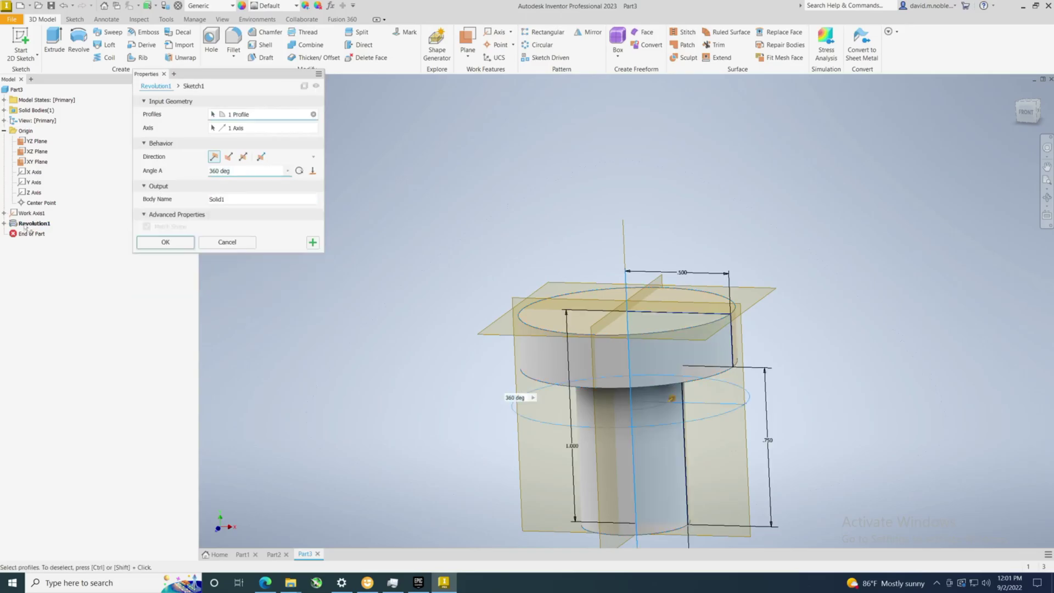
double_click(250, 199)
key(BackSpace)
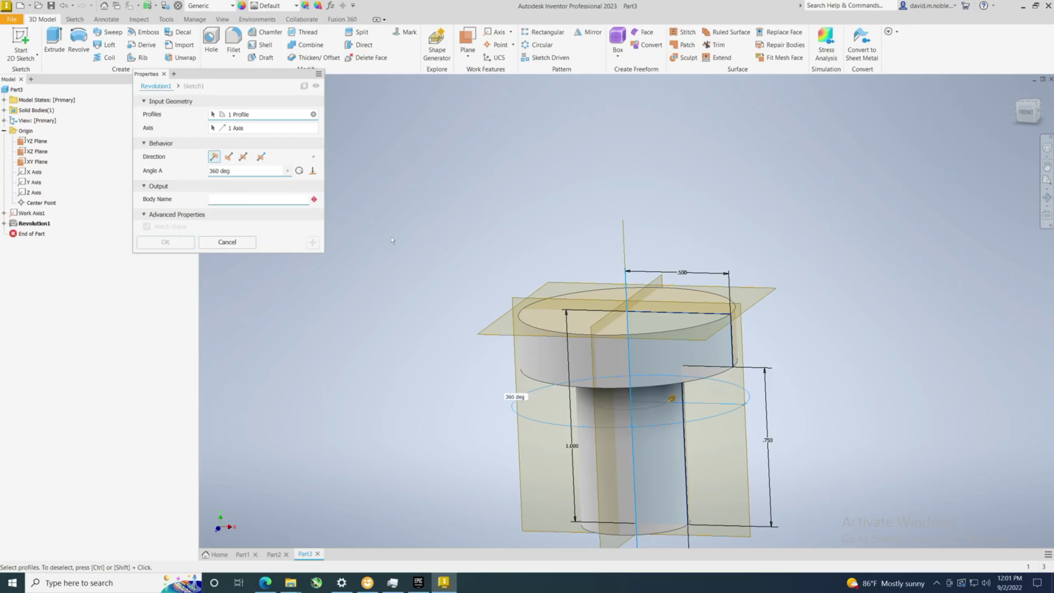
text(Revo)
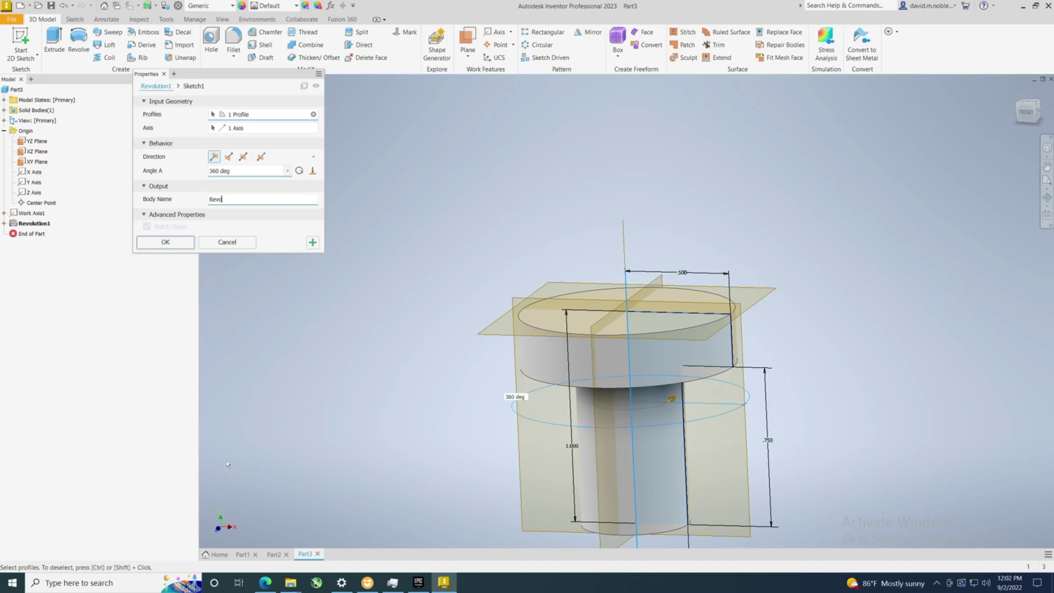
text(lved11)
key(BackSpace)
click(164, 247)
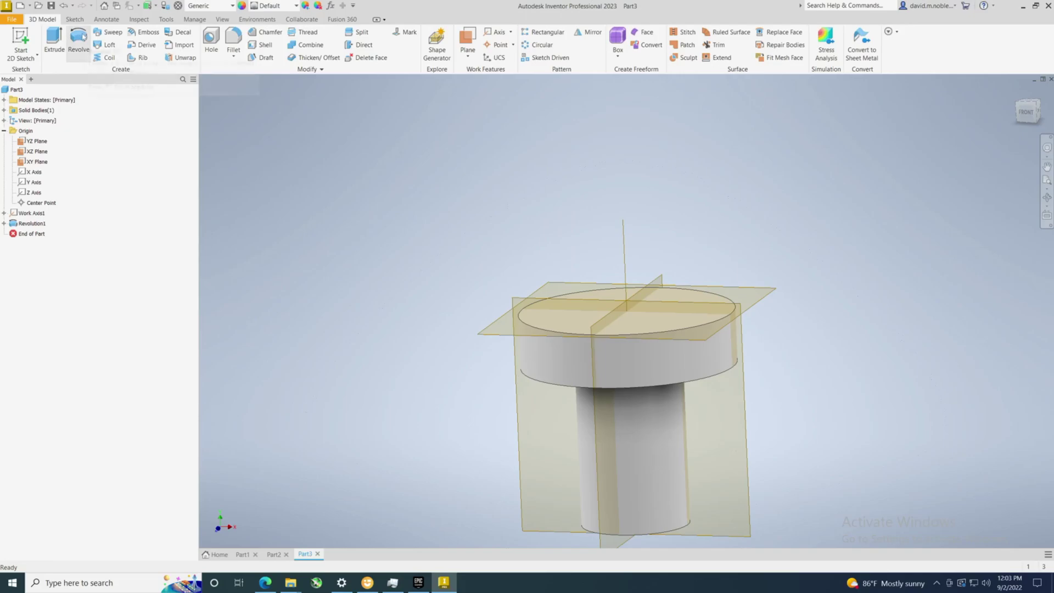
Step: Start Sketch2 on the XY plane and zoom to frame the part
key(s)
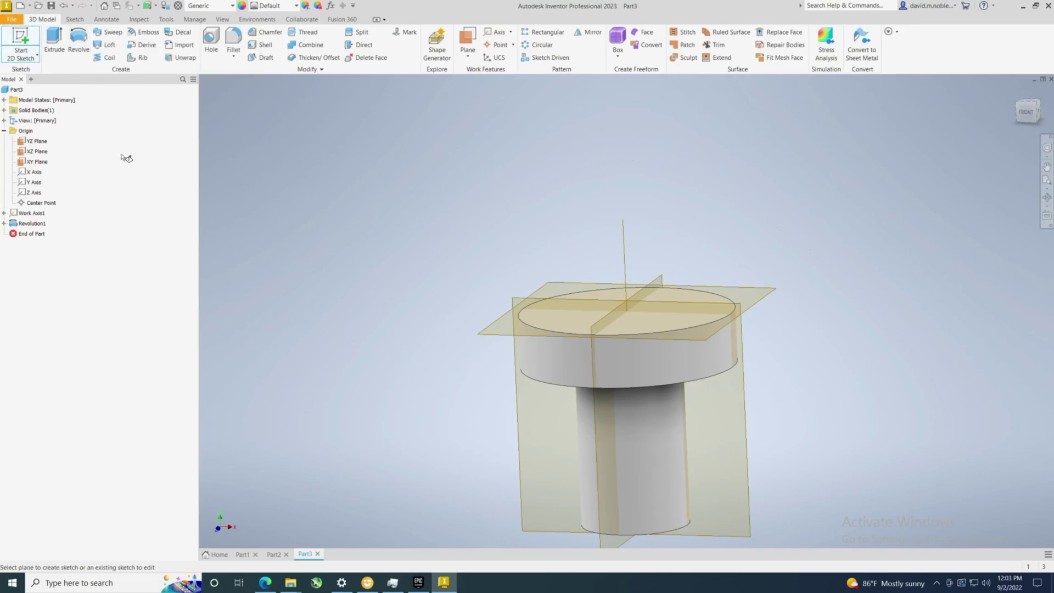
click(748, 449)
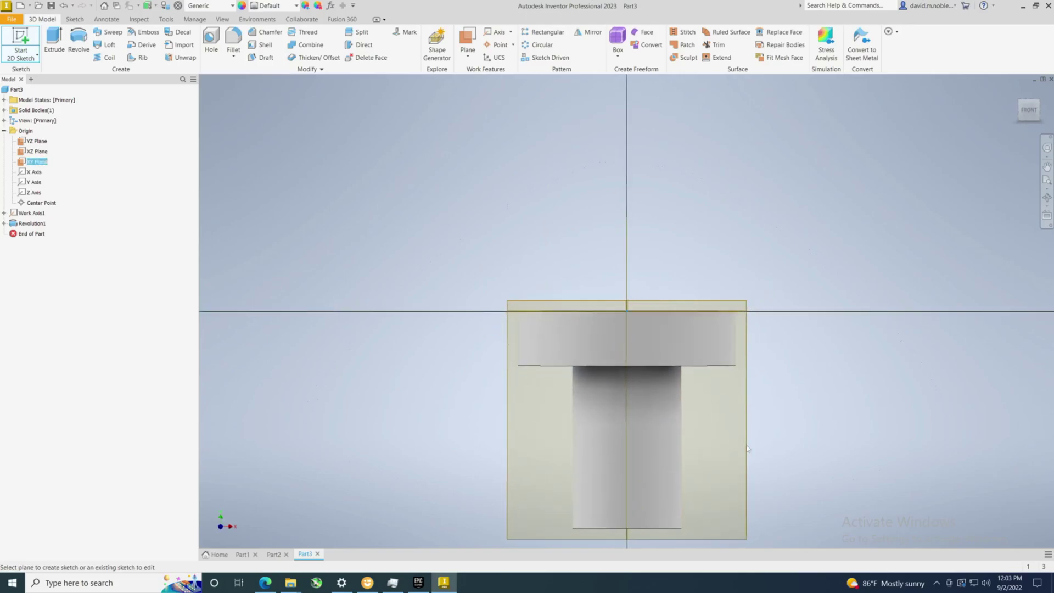
scroll(641, 435, down, 2)
scroll(645, 439, up, 5)
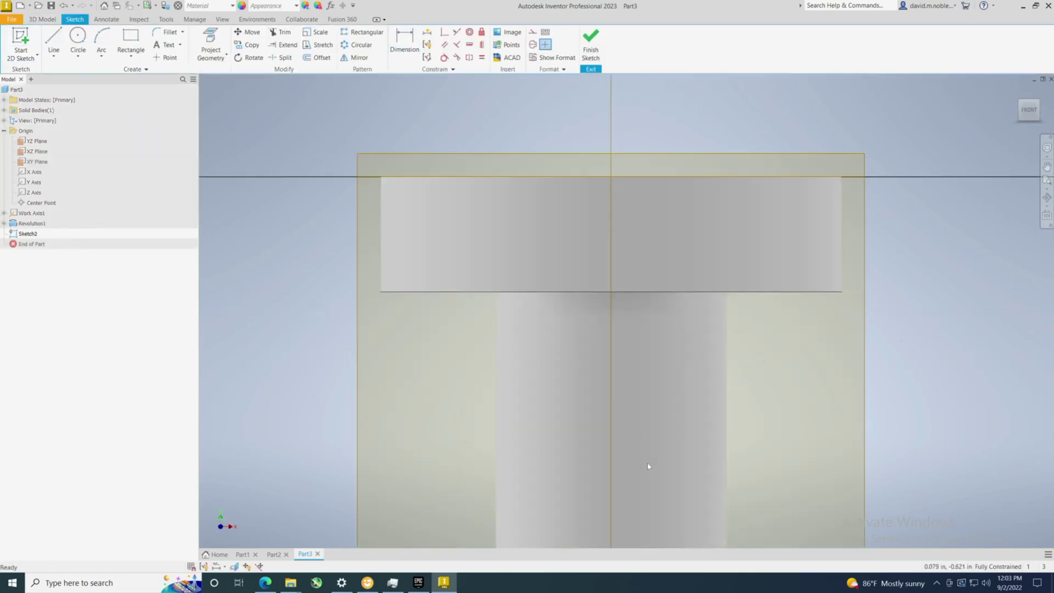
scroll(649, 436, down, 7)
scroll(648, 437, up, 2)
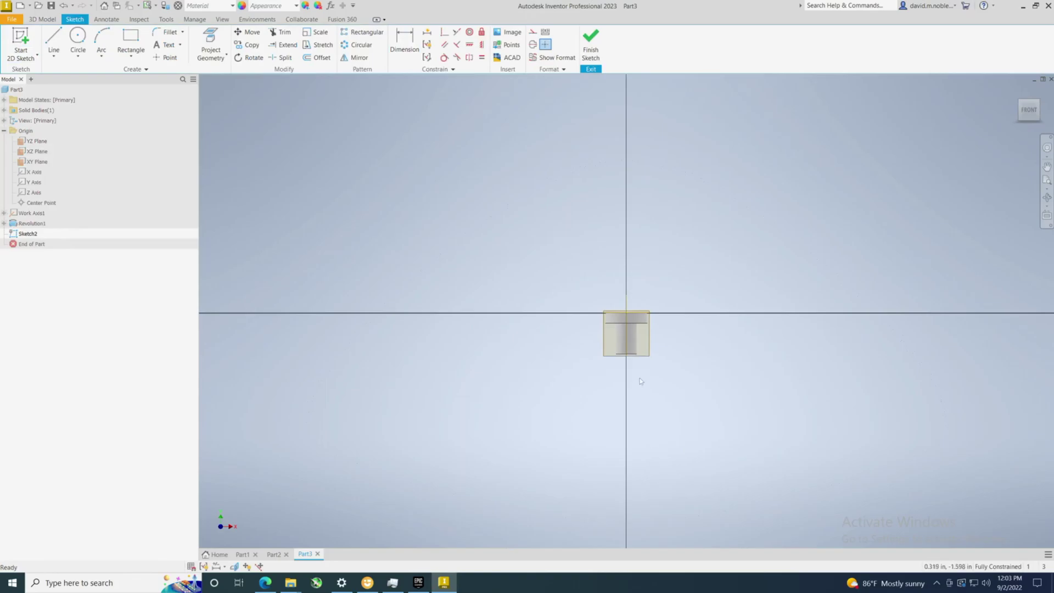
scroll(640, 378, up, 4)
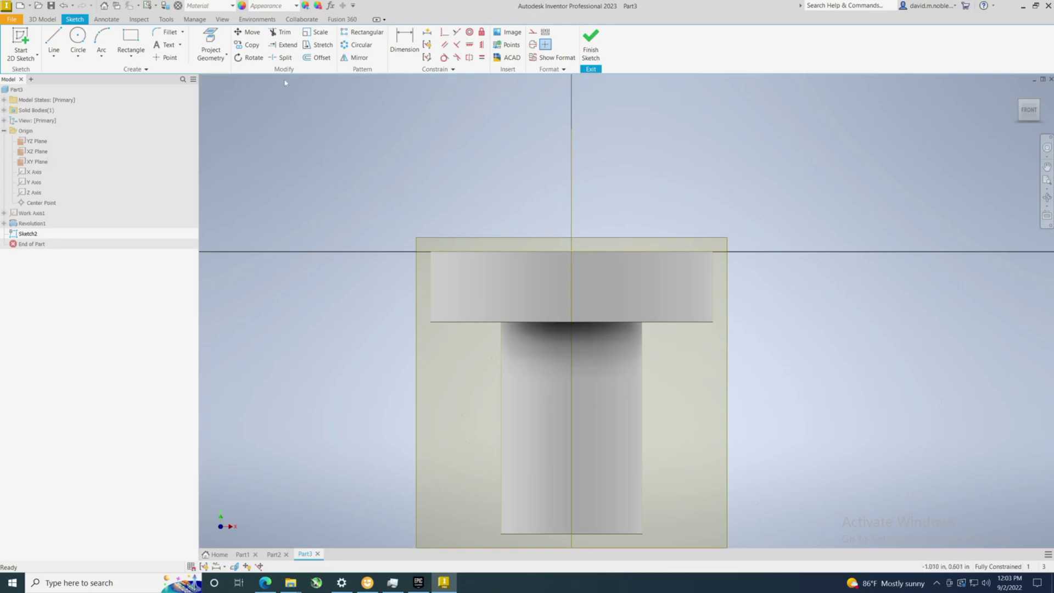
Step: Switch the visual style to Wireframe with Hidden Edges
click(221, 20)
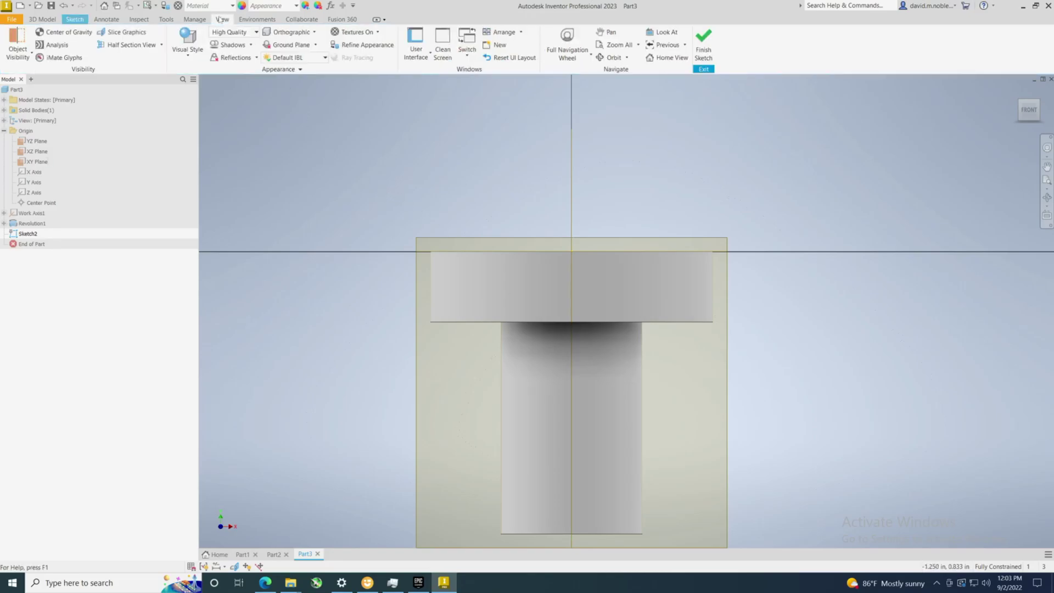
click(186, 55)
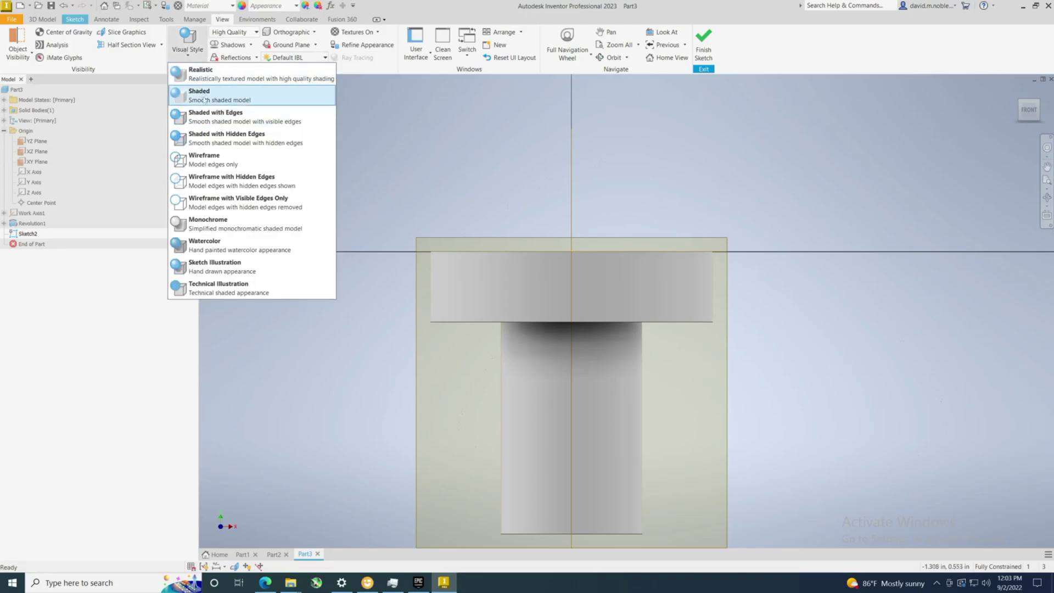
click(222, 181)
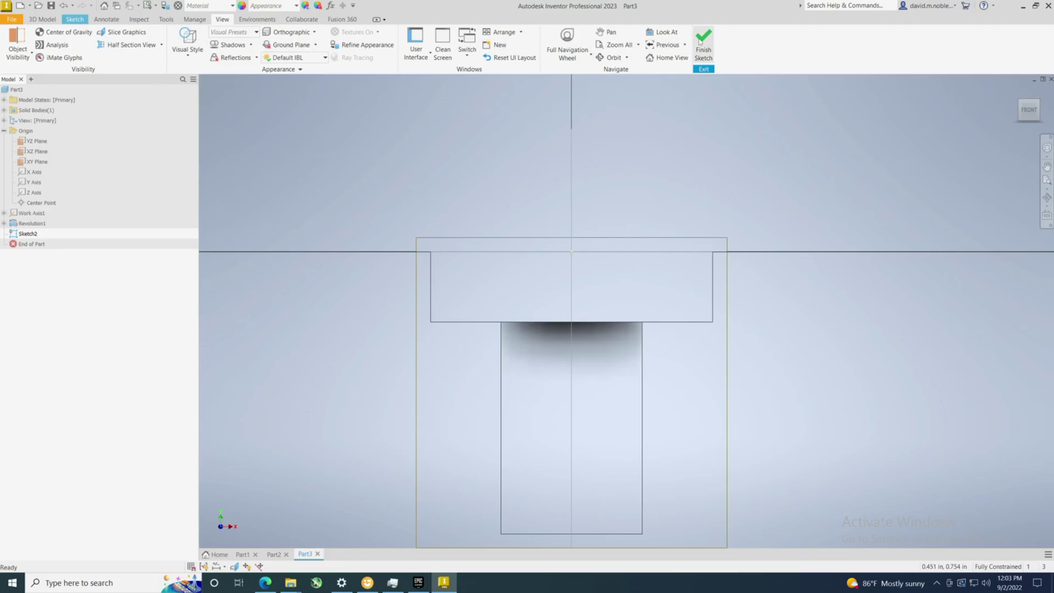
click(39, 20)
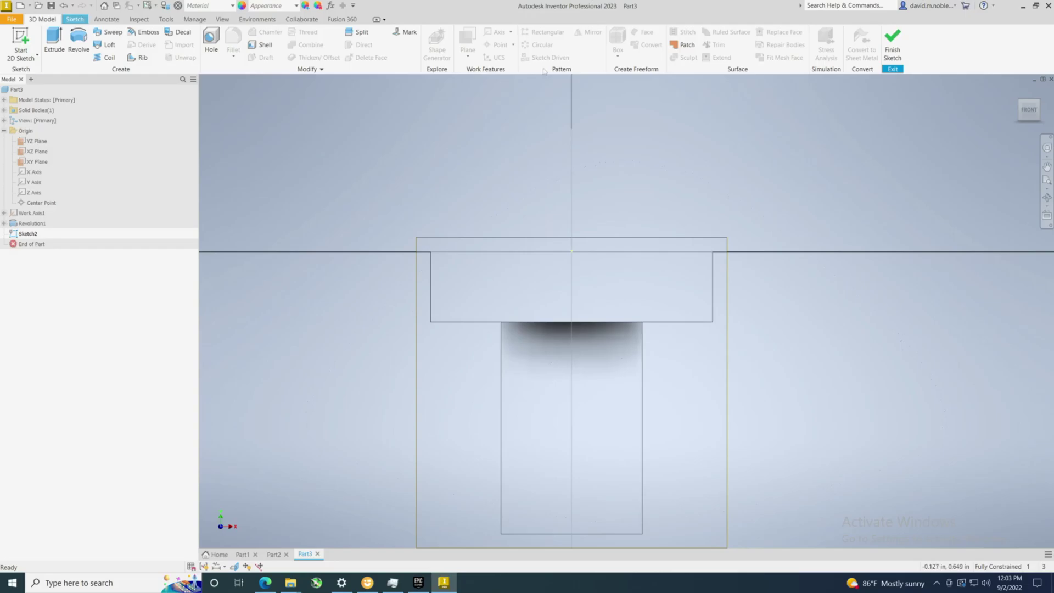
click(894, 63)
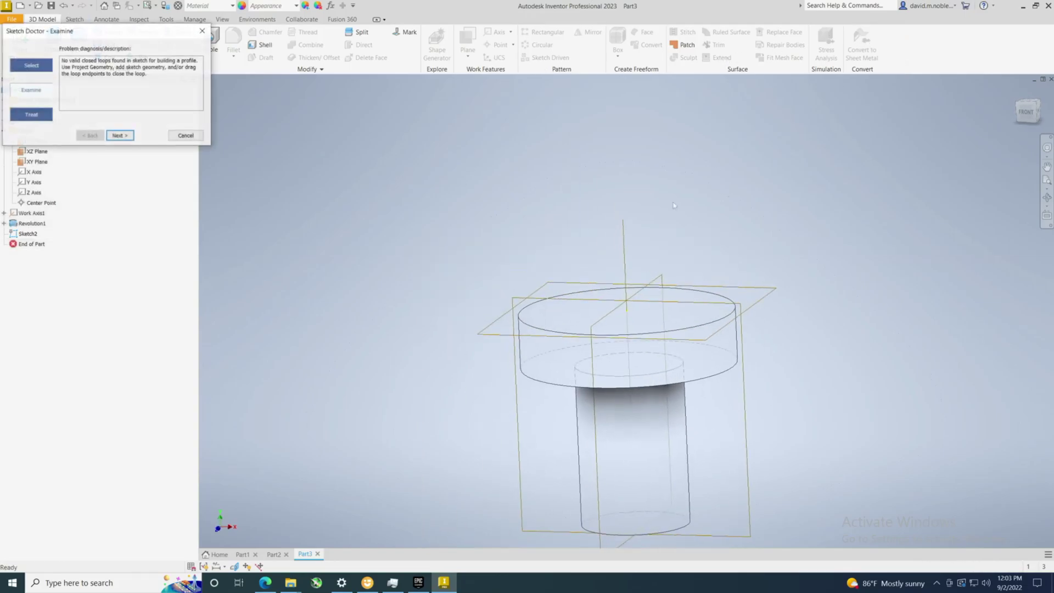
click(186, 135)
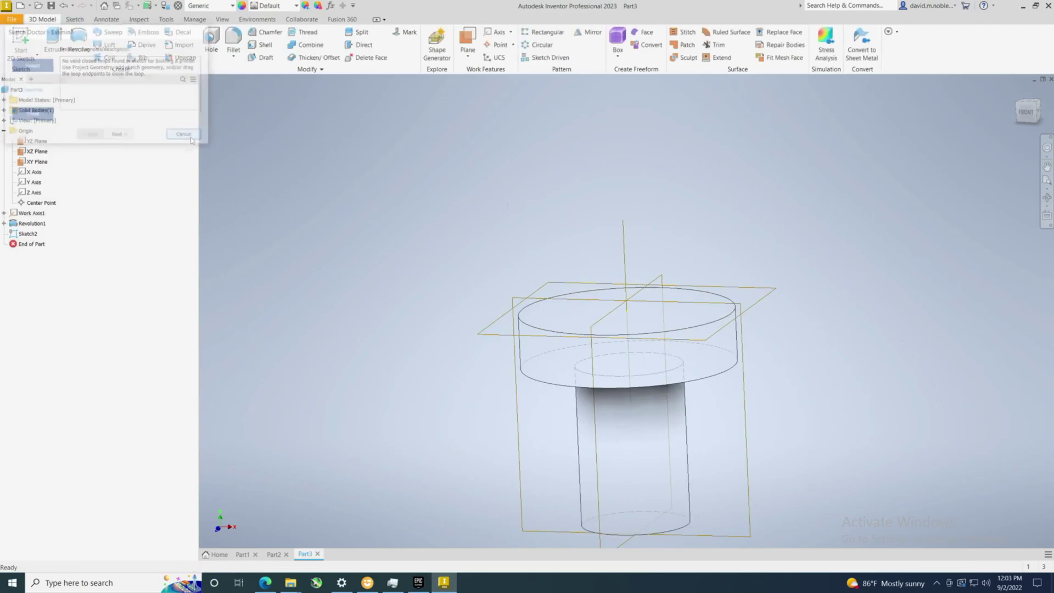
click(27, 234)
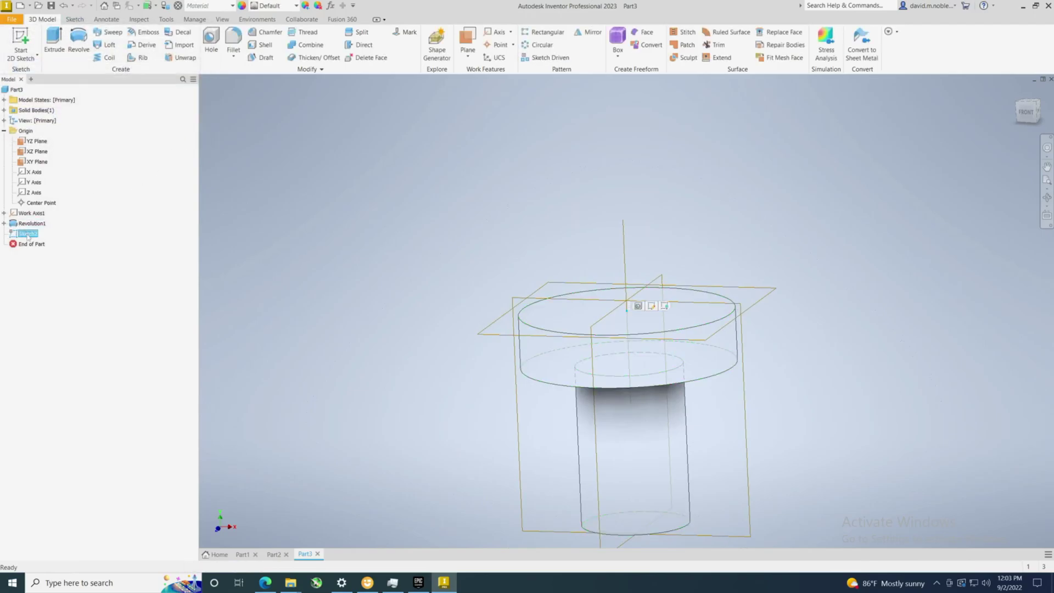
right_click(27, 236)
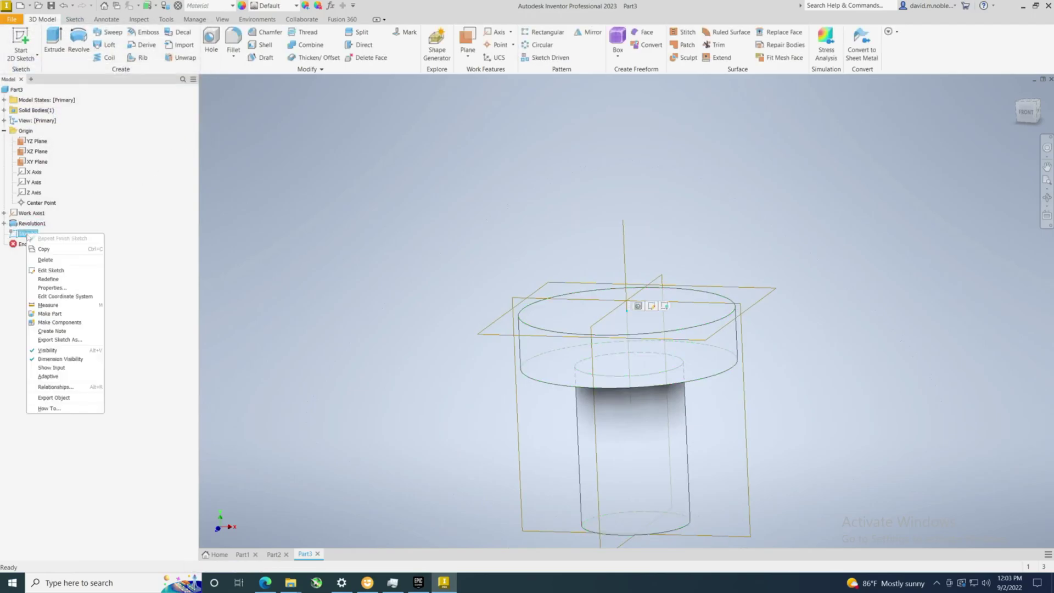
click(45, 261)
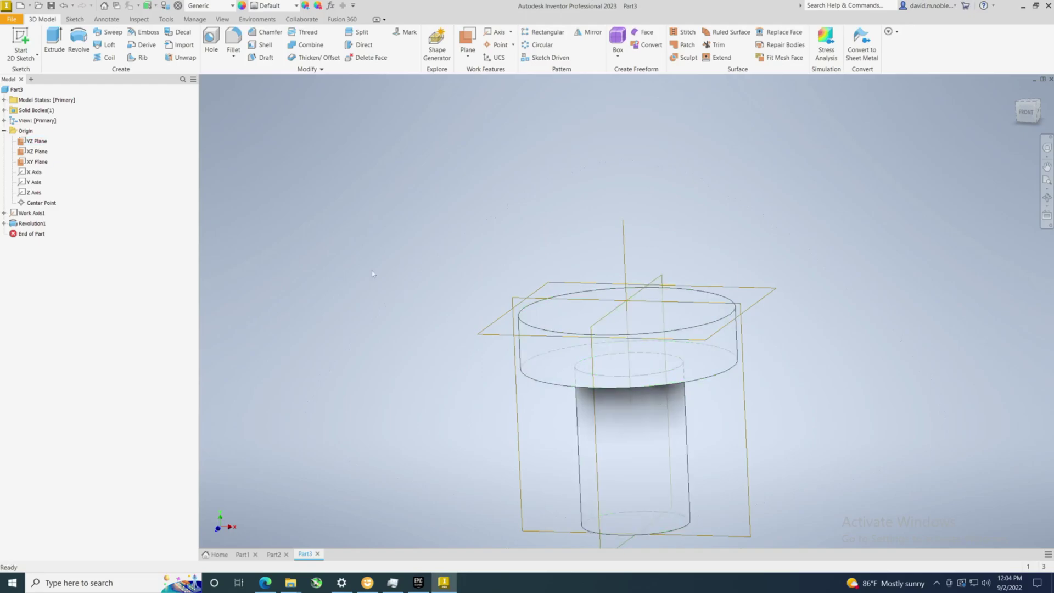
Step: Sketch a small two-point rectangle on the XY plane against the shank's outer edge near its bottom
click(85, 41)
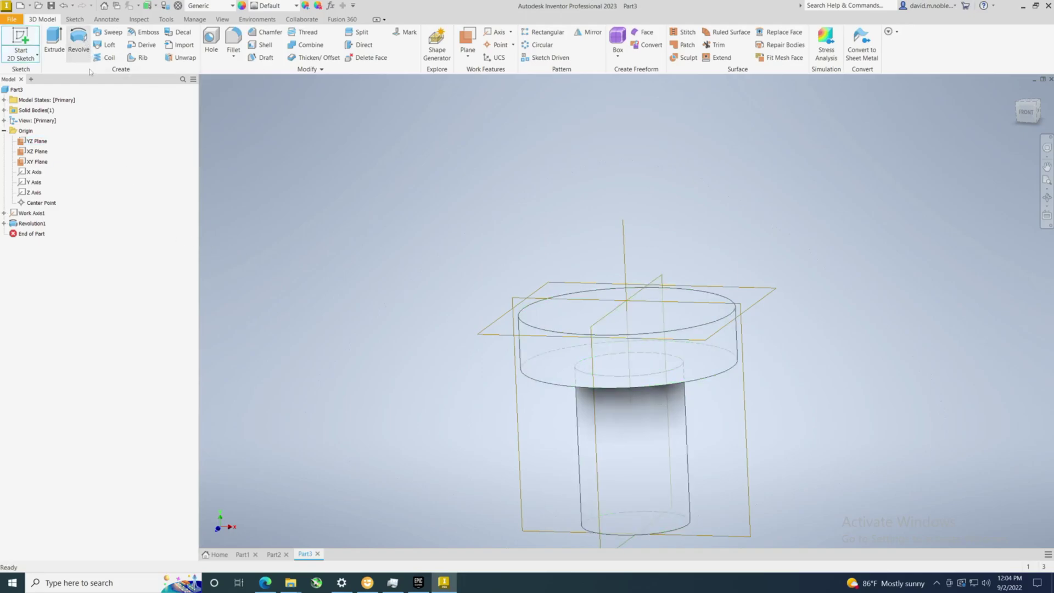
click(752, 506)
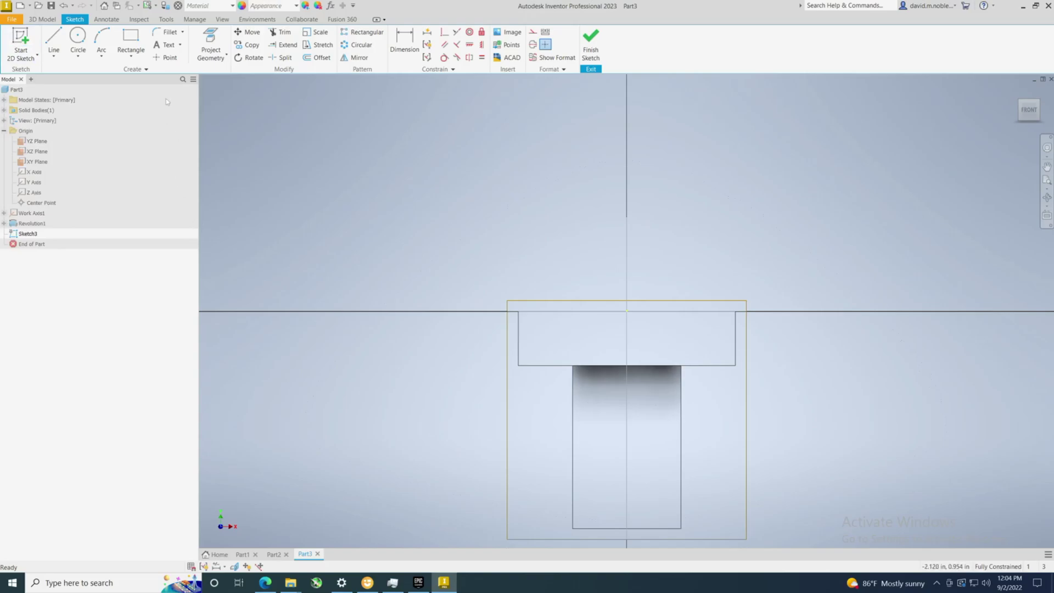
click(128, 38)
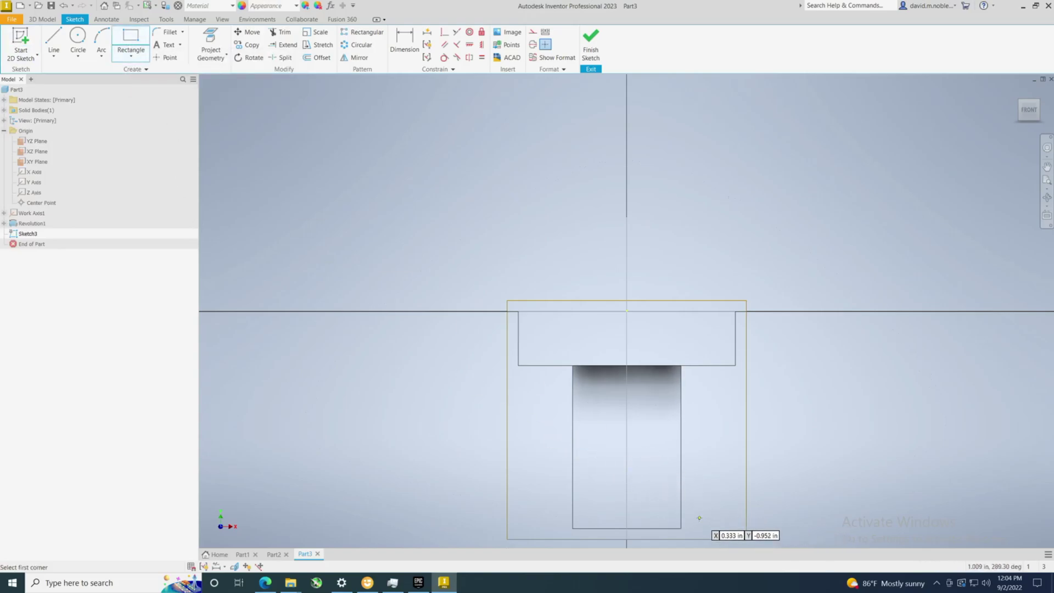
scroll(700, 518, up, 2)
scroll(695, 528, down, 4)
scroll(684, 536, up, 2)
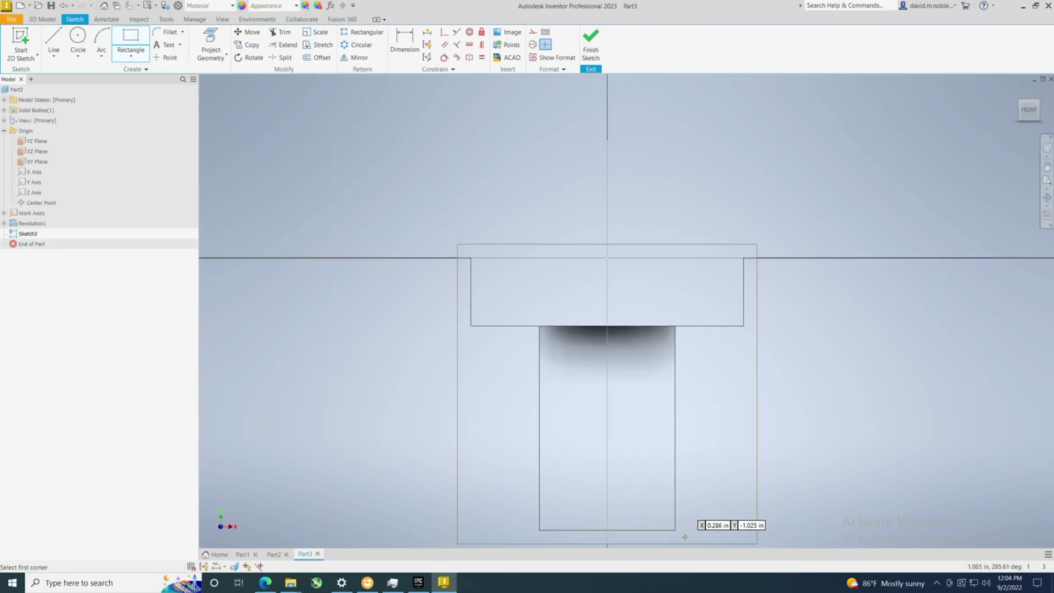
scroll(685, 537, up, 3)
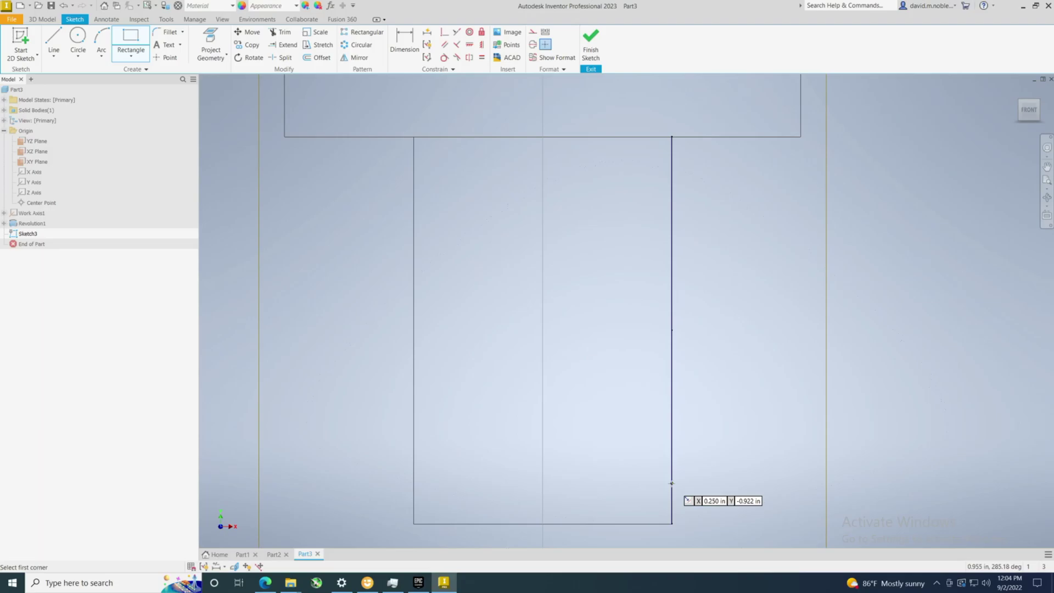
click(672, 483)
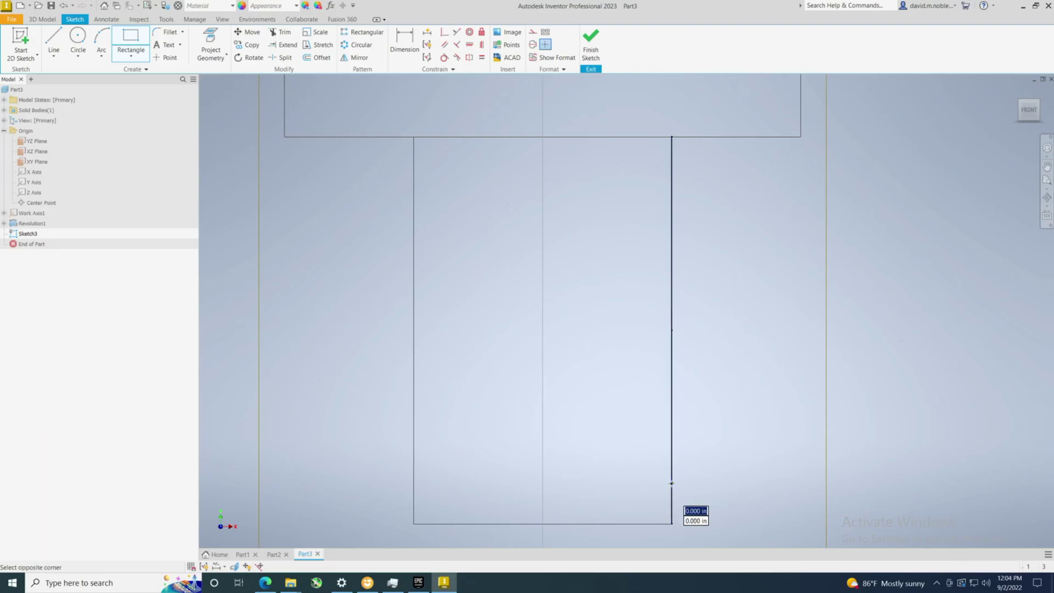
click(637, 466)
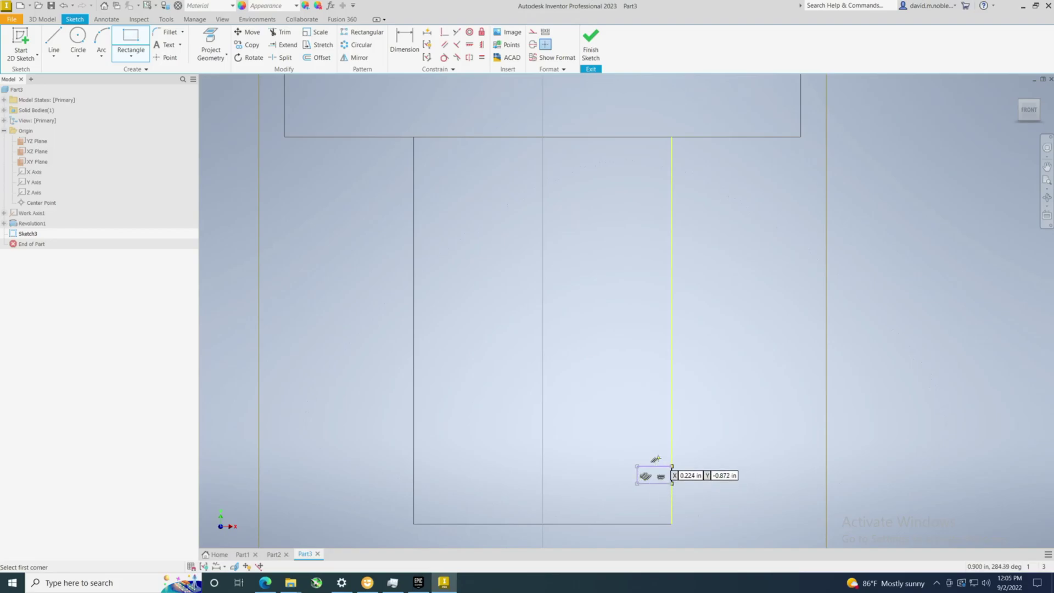
Step: Dimension the groove rectangle to .030 tall and .070 wide
click(403, 41)
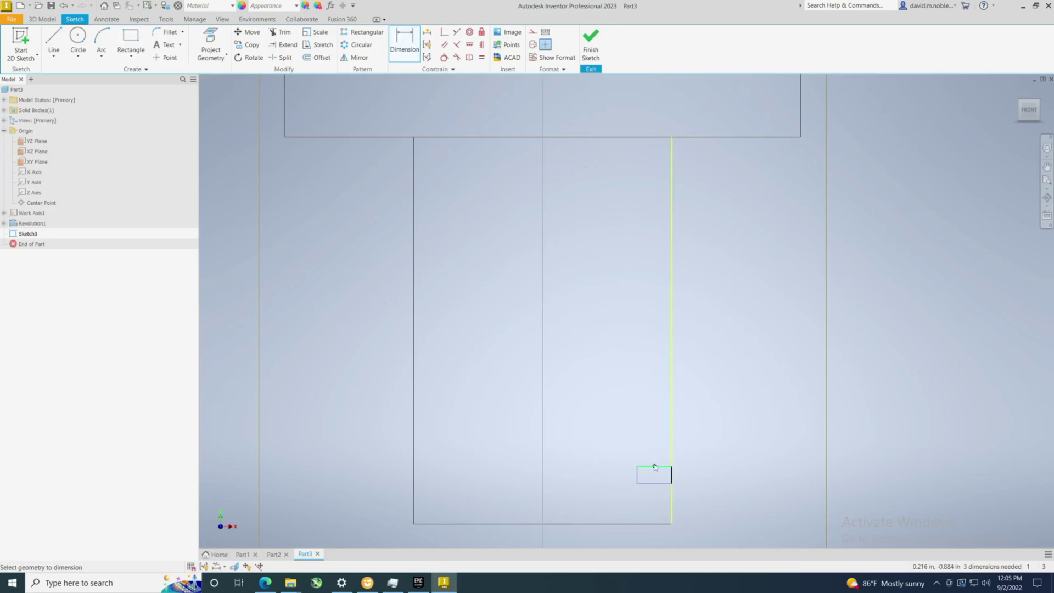
key(Escape)
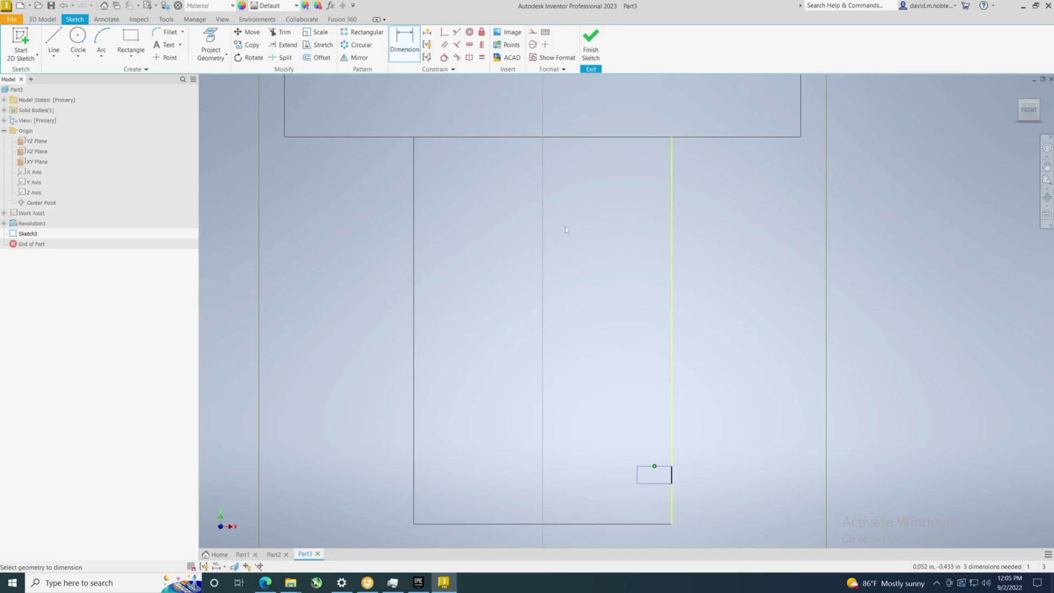
click(413, 39)
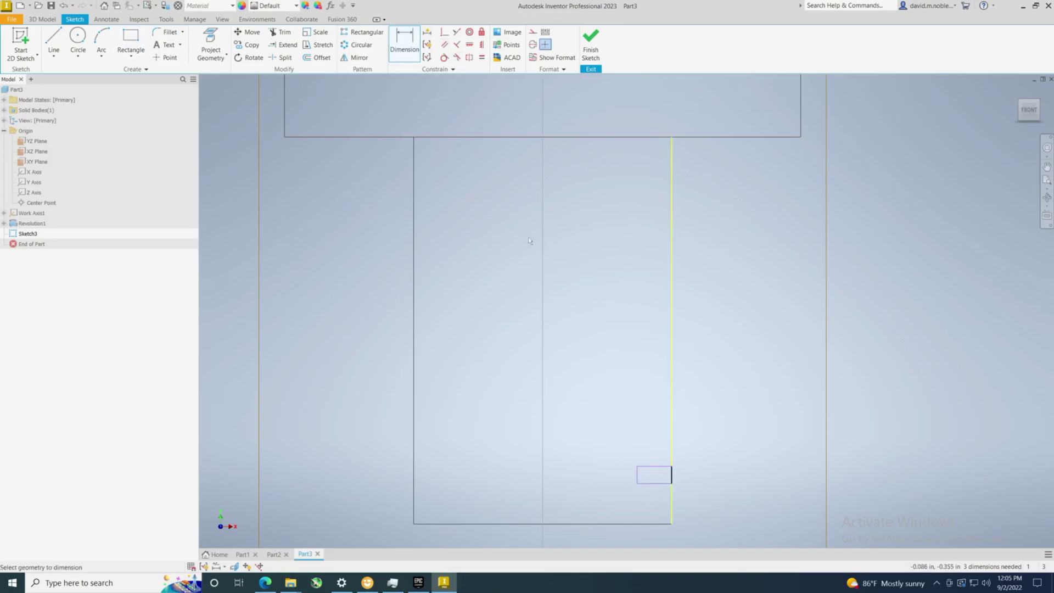
click(645, 466)
click(642, 484)
click(612, 442)
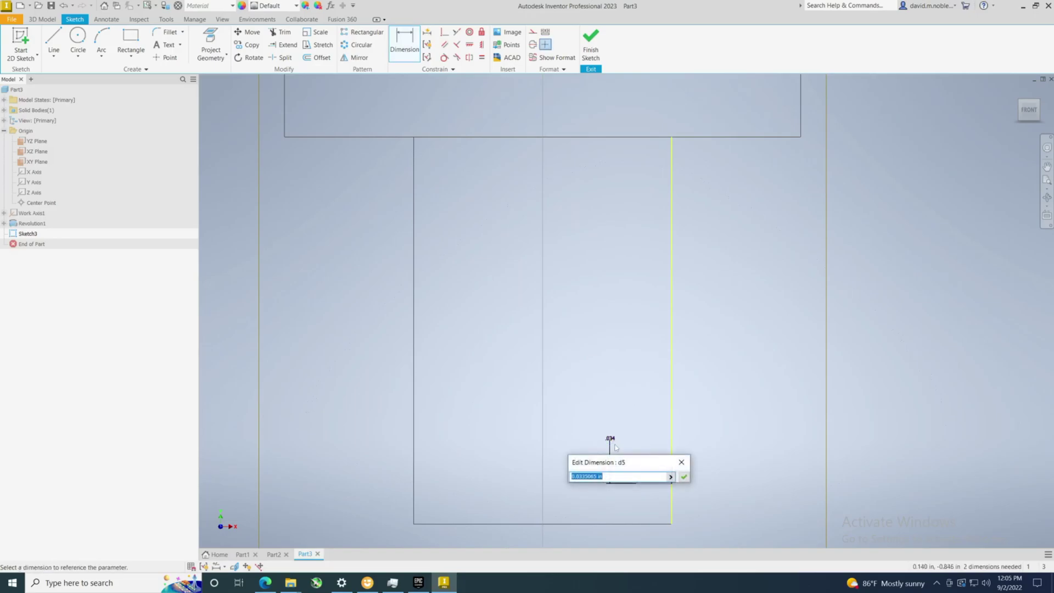
text(.03)
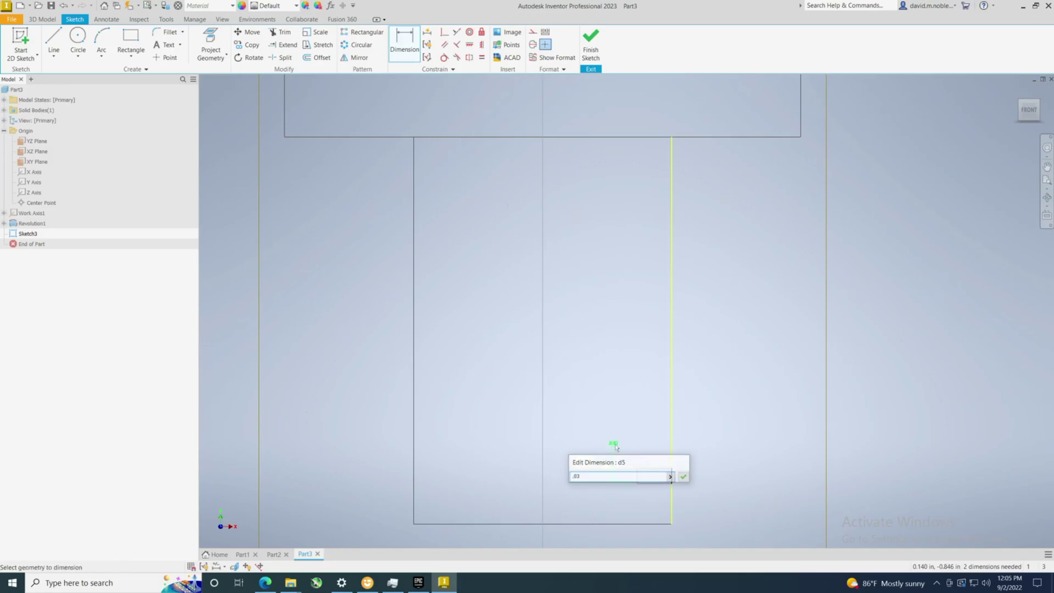
key(Return)
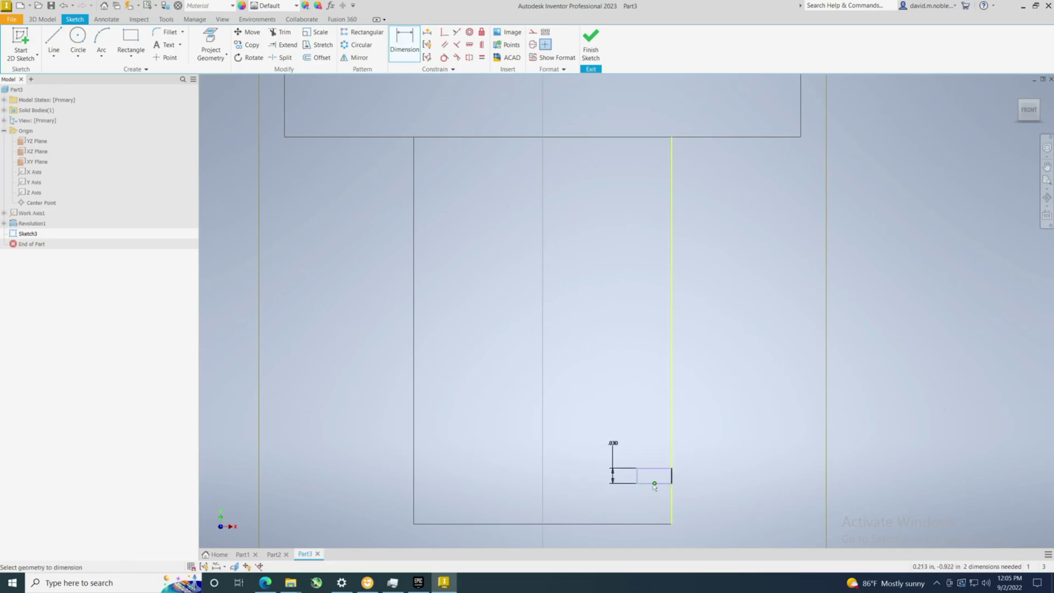
click(652, 484)
click(648, 504)
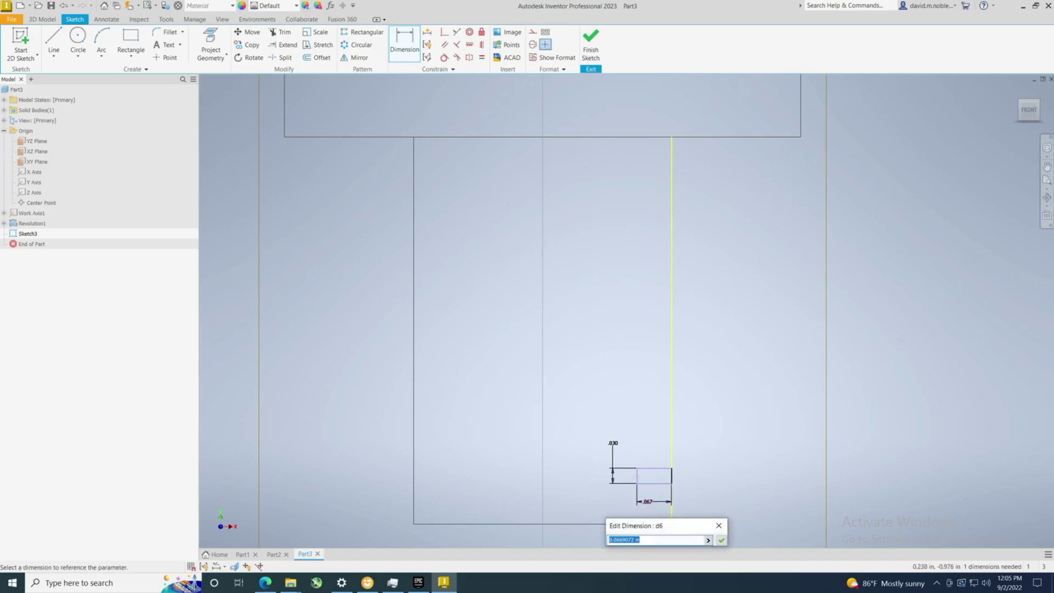
text(.07)
key(Return)
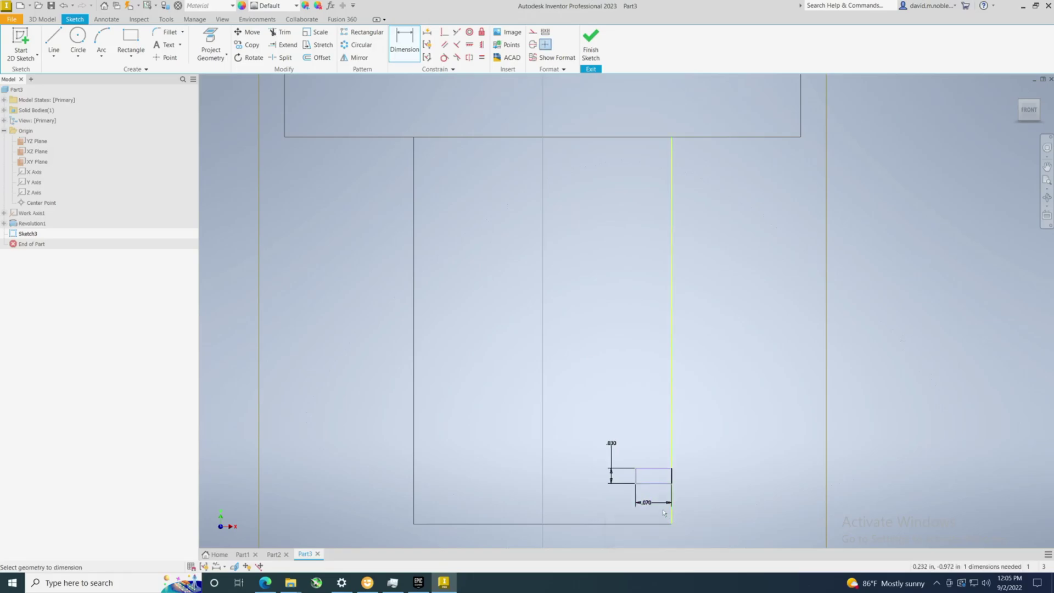
Step: Place the groove .080 above the shank's bottom and finish the sketch
click(647, 485)
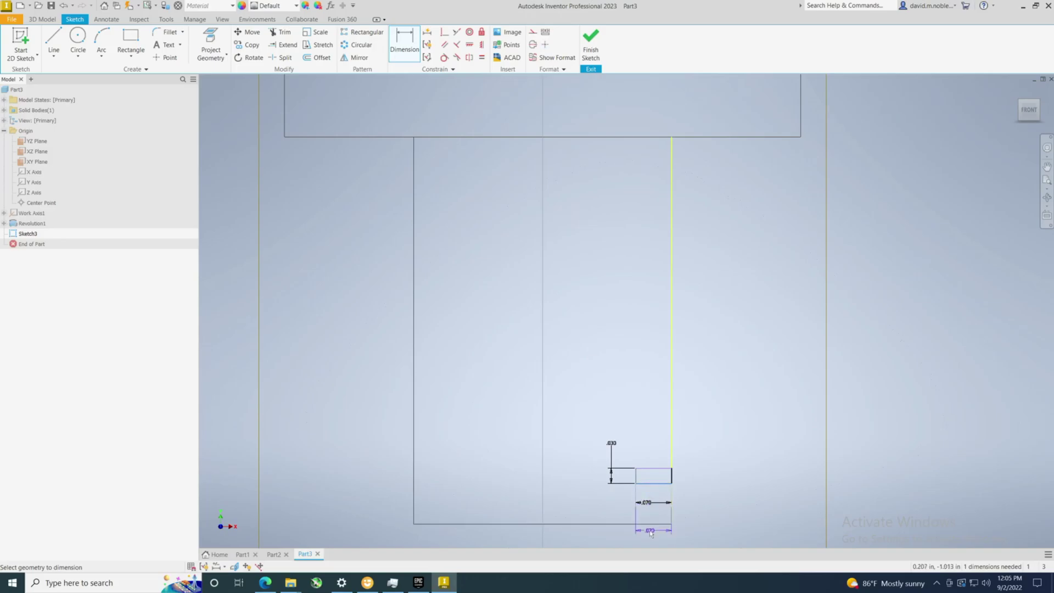
click(650, 523)
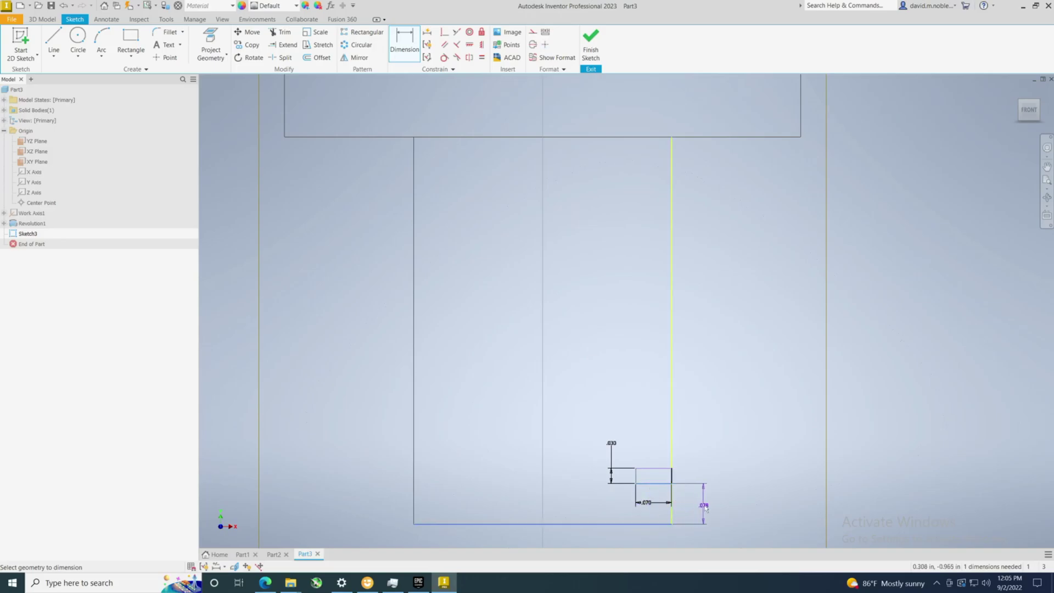
click(718, 506)
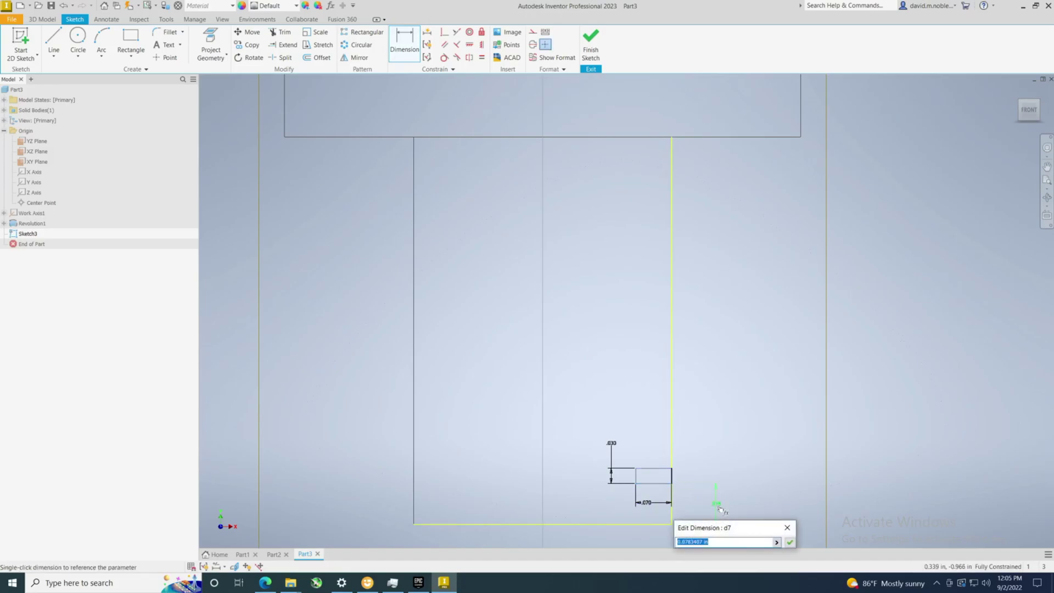
key(BackSpace)
key(Return)
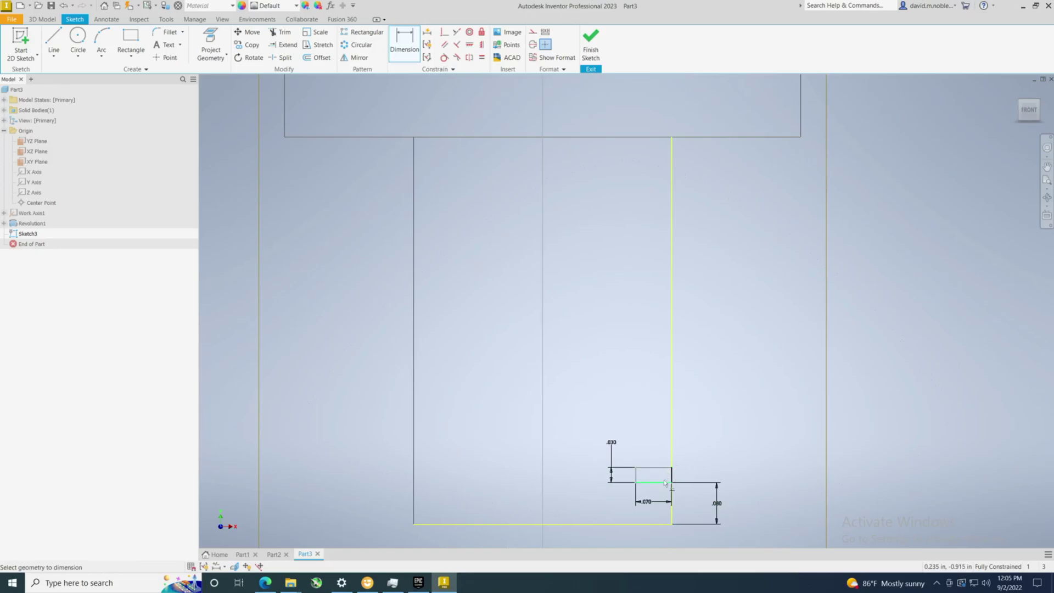
click(591, 48)
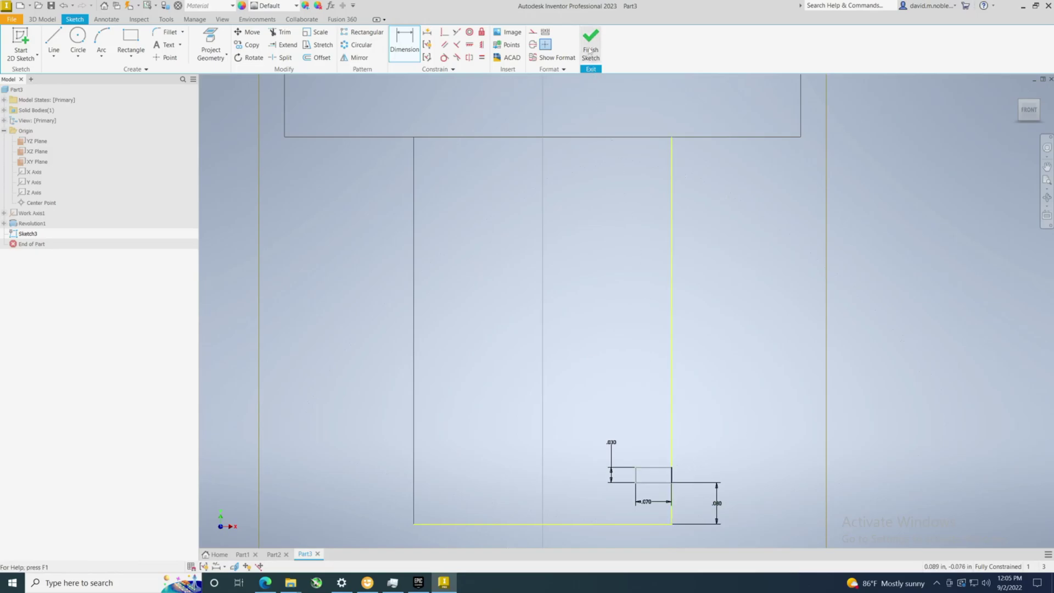
Step: Revolve-cut the small rectangle 360° around Work Axis1 to form a ring groove near the bottom
key(r)
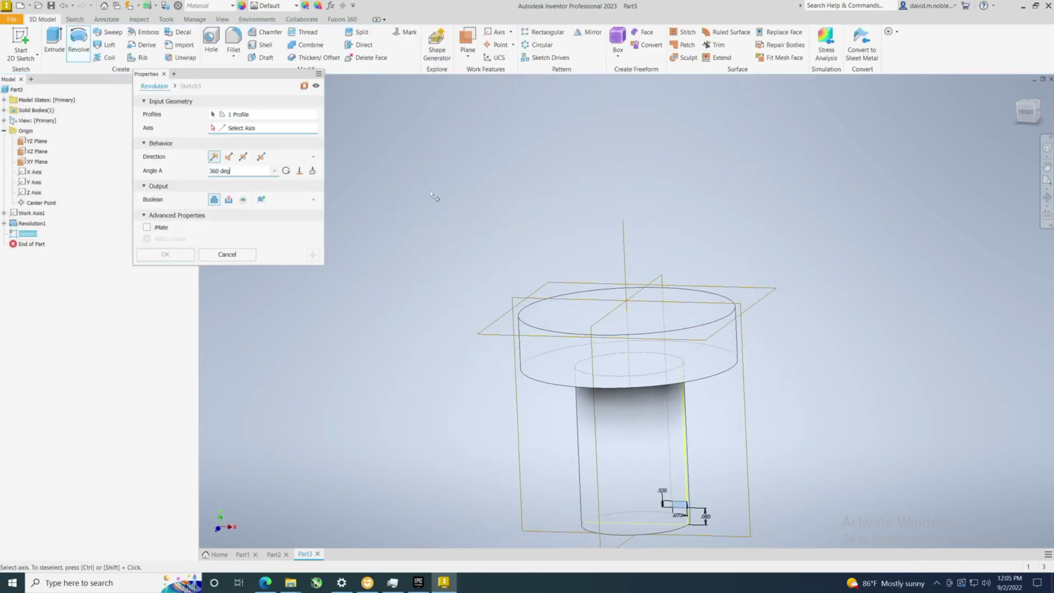
click(229, 200)
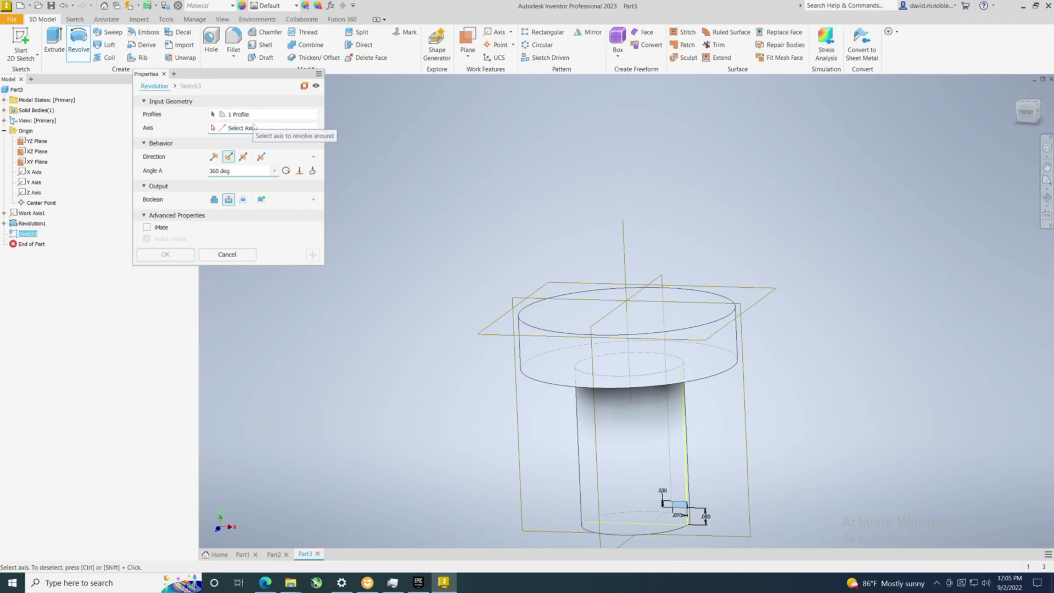
click(628, 281)
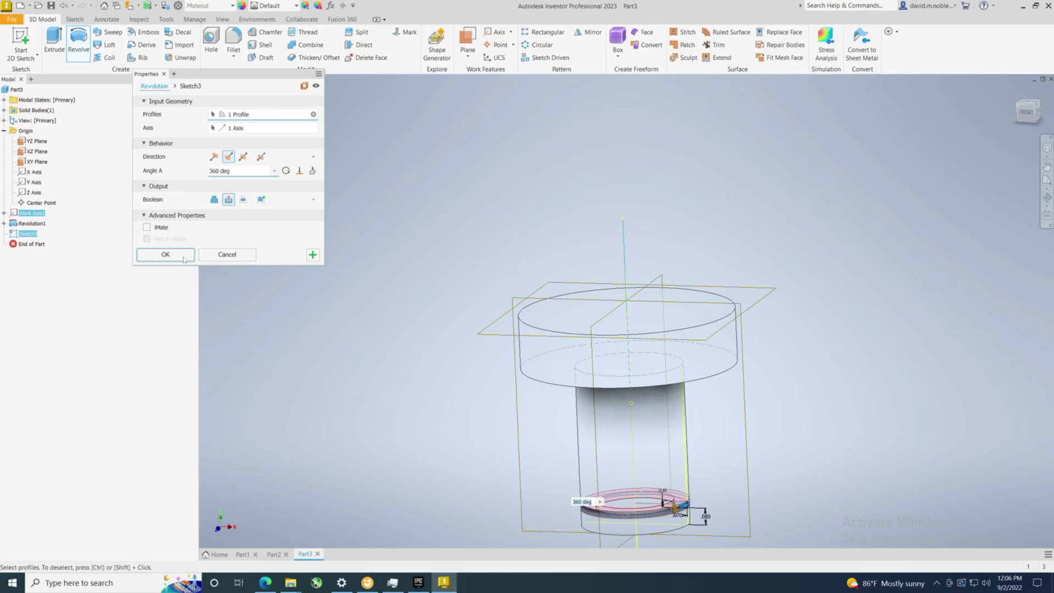
click(165, 255)
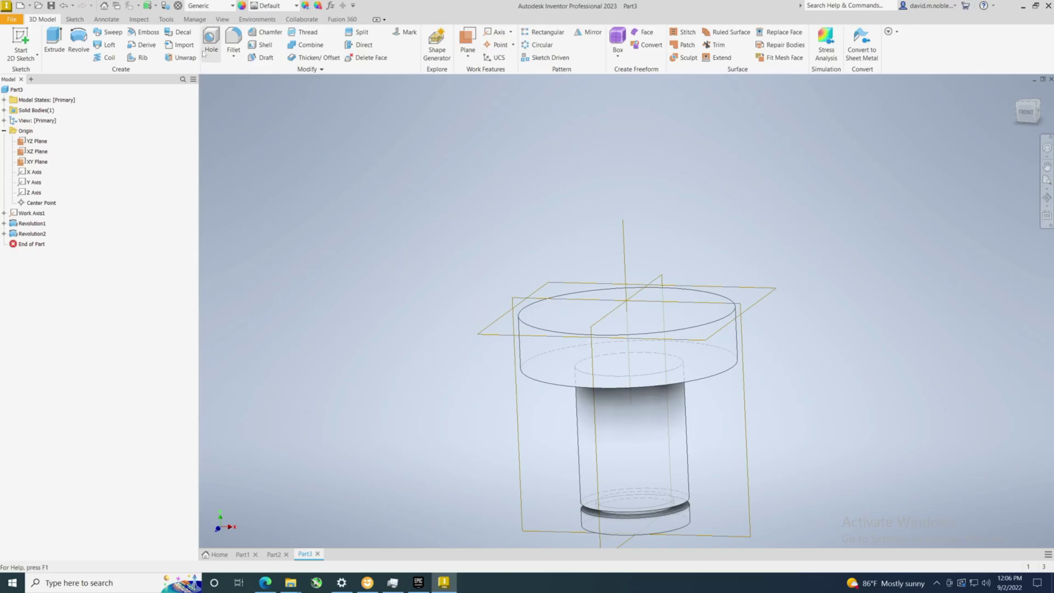
Step: Switch the visual style to Realistic and zoom to inspect the ring groove
click(221, 21)
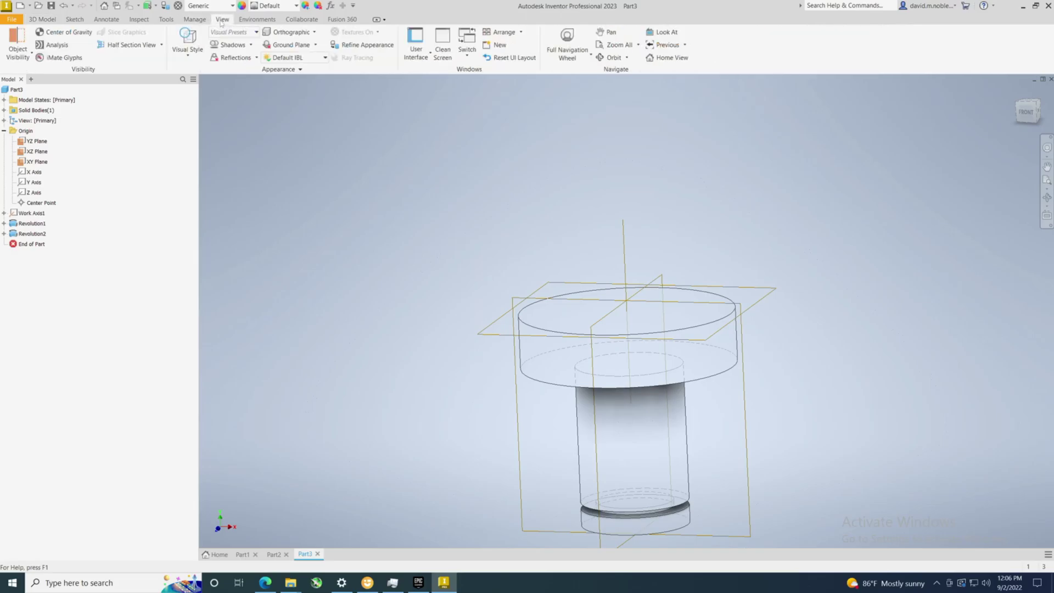
click(196, 57)
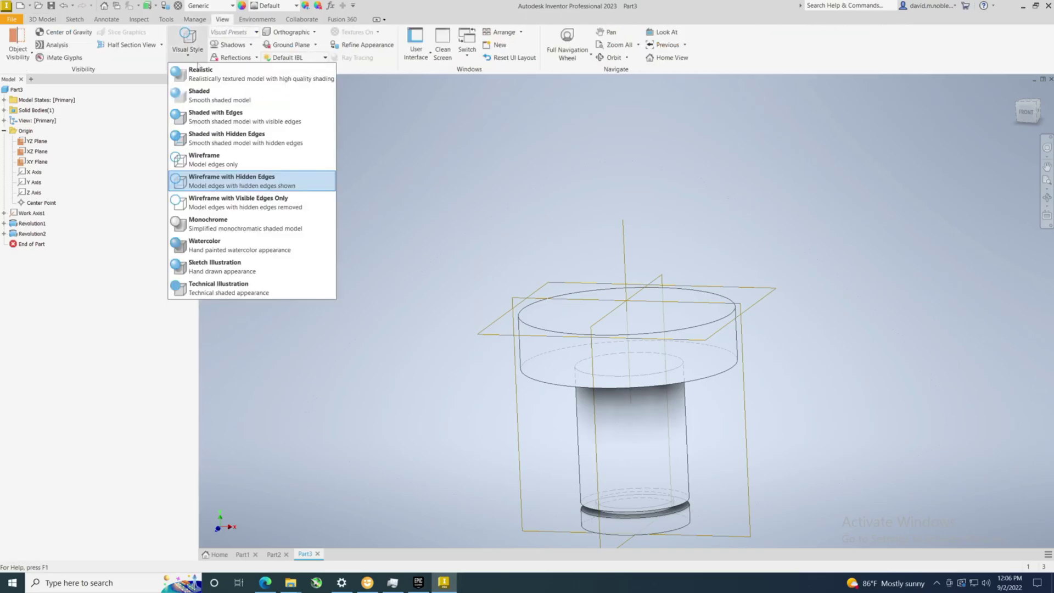
click(204, 79)
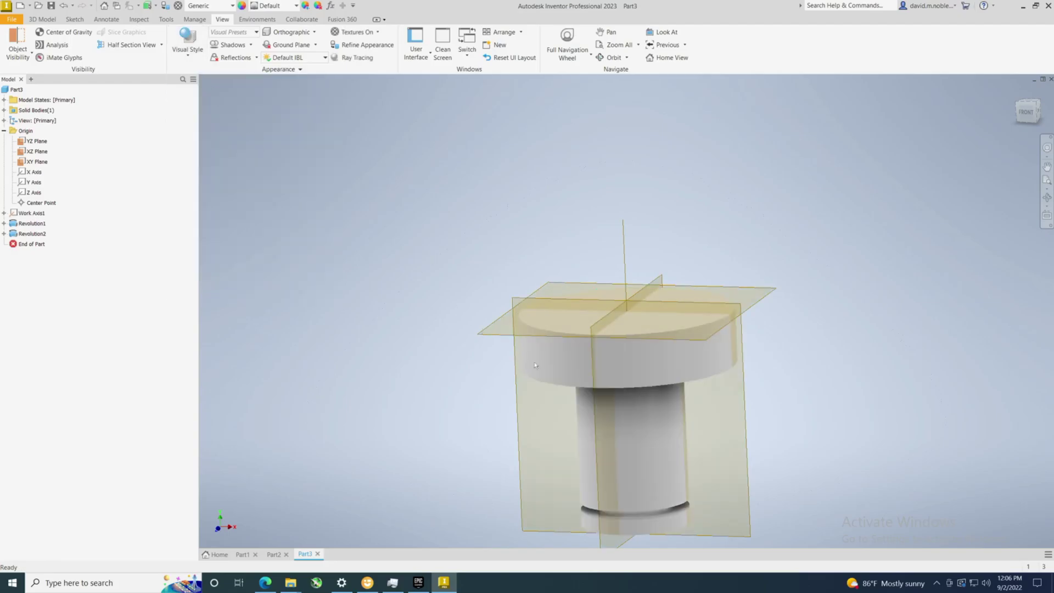
scroll(695, 381, down, 5)
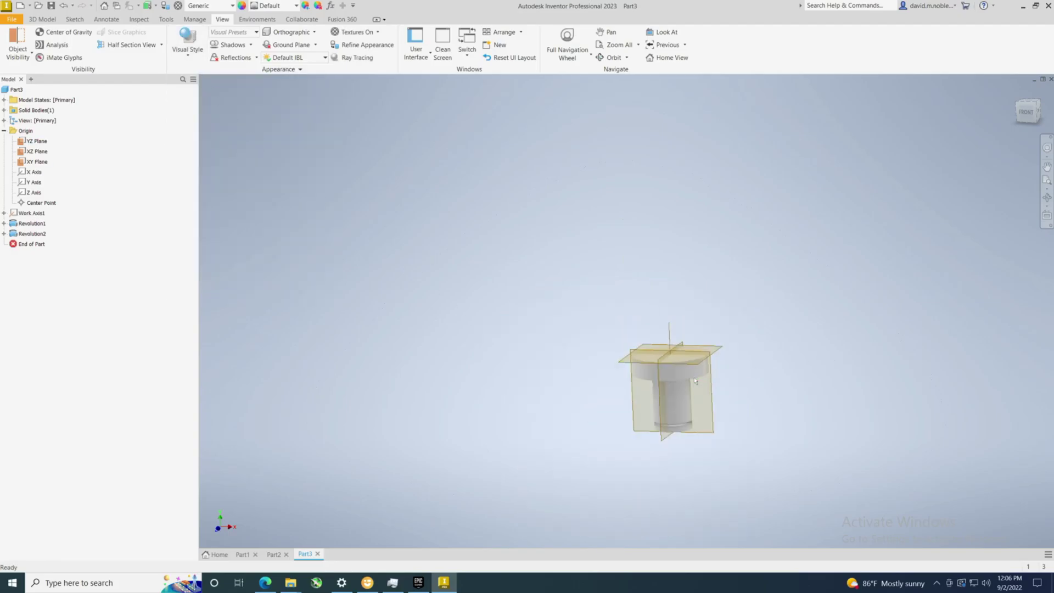
scroll(695, 381, up, 6)
scroll(658, 274, down, 3)
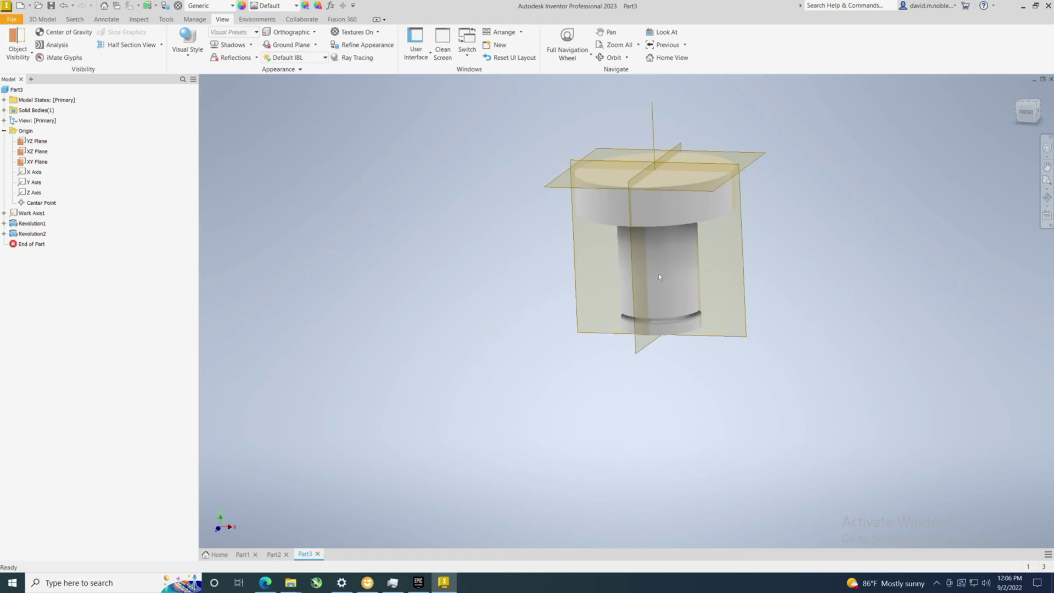
mouse_move(672, 289)
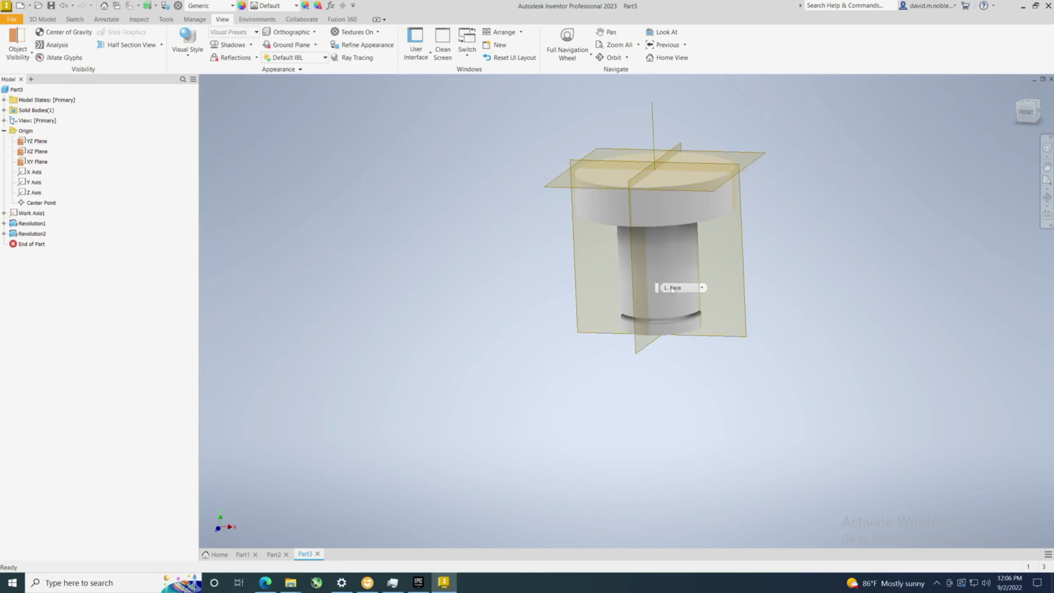